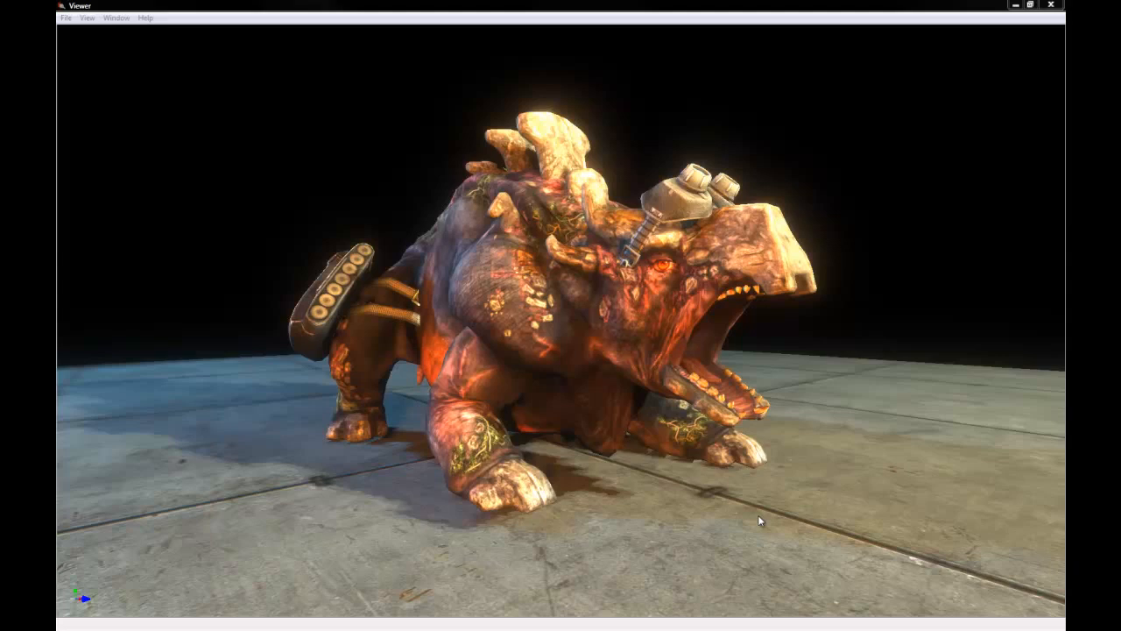
- Orbit the camera around the Gorge to view it from other sides
{"action": "left_click_drag", "start_coordinate": [723, 446], "coordinate": [736, 456]}
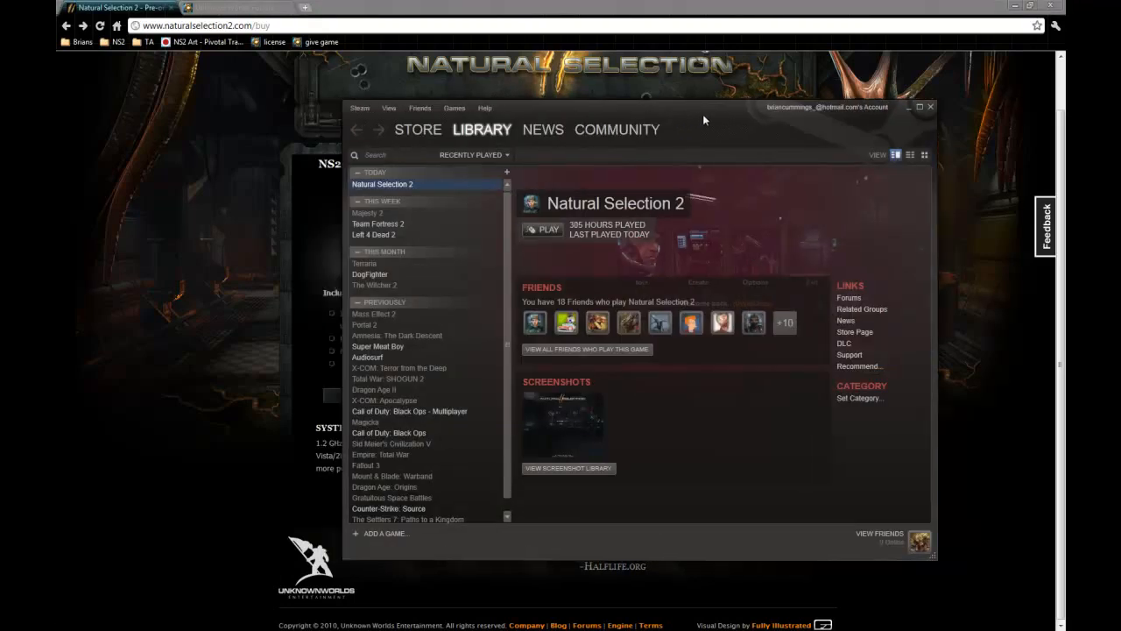
- Start Activate a Product on Steam from the Games menu, step through its intro, then cancel it
{"action": "left_click_drag", "start_coordinate": [702, 120], "coordinate": [747, 118]}
{"action": "left_click", "coordinate": [472, 109]}
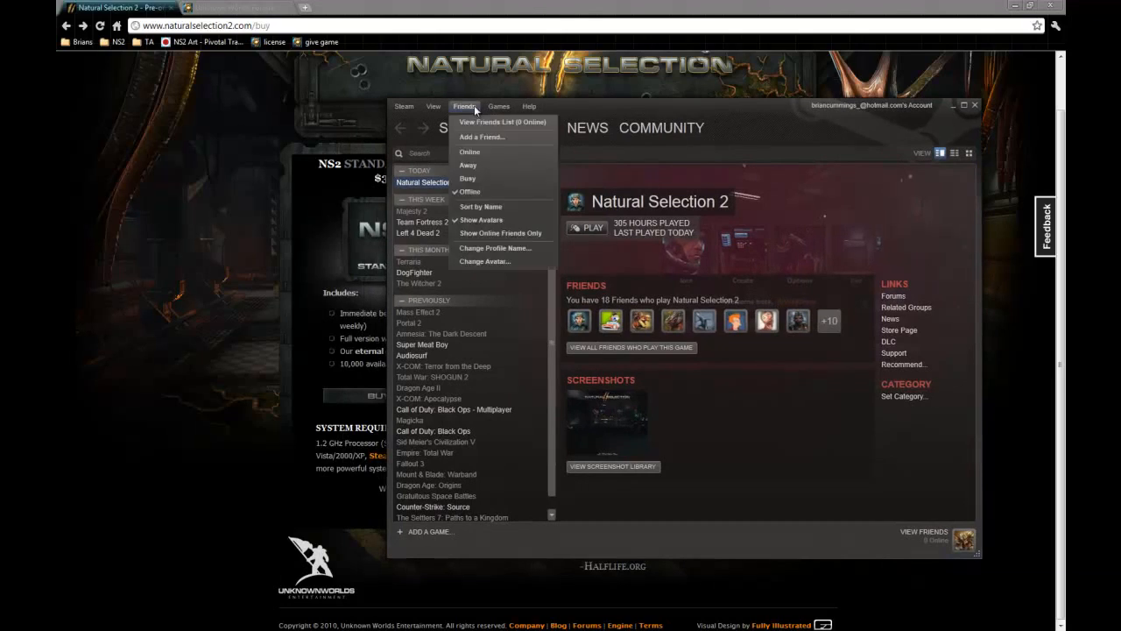
{"action": "mouse_move", "coordinate": [498, 106]}
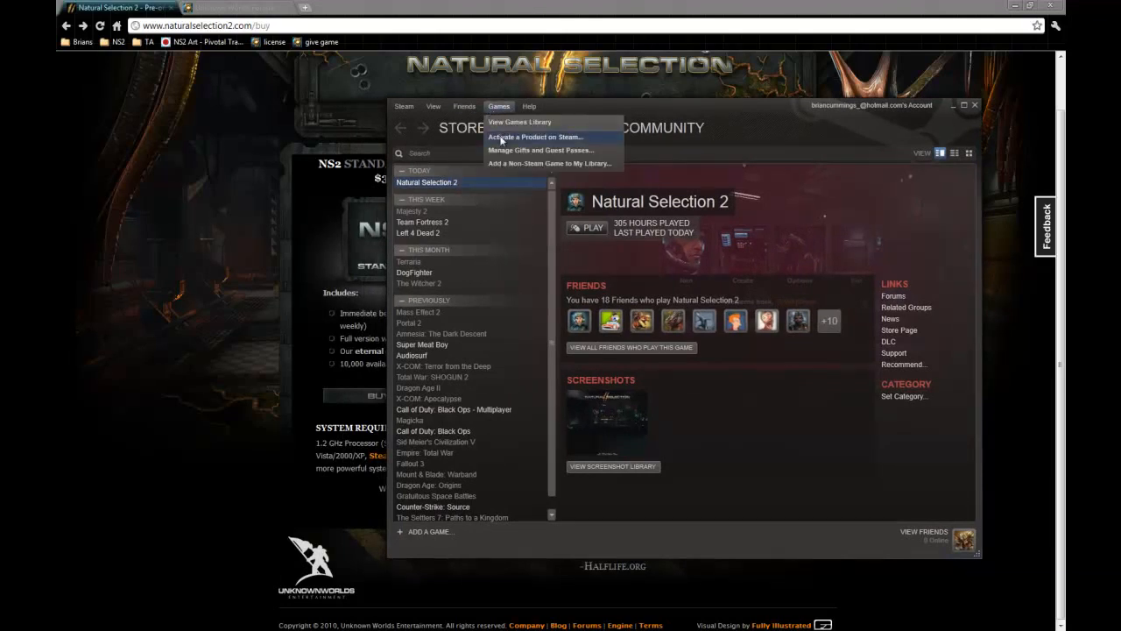
{"action": "left_click", "coordinate": [501, 138]}
{"action": "left_click", "coordinate": [613, 482]}
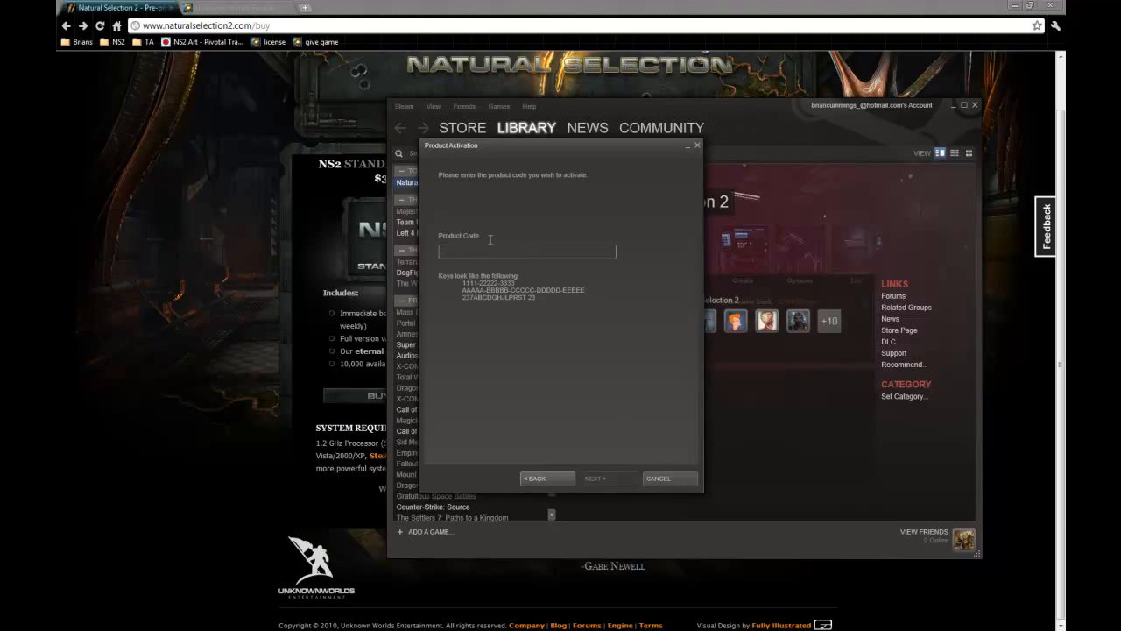
{"action": "left_click", "coordinate": [658, 478]}
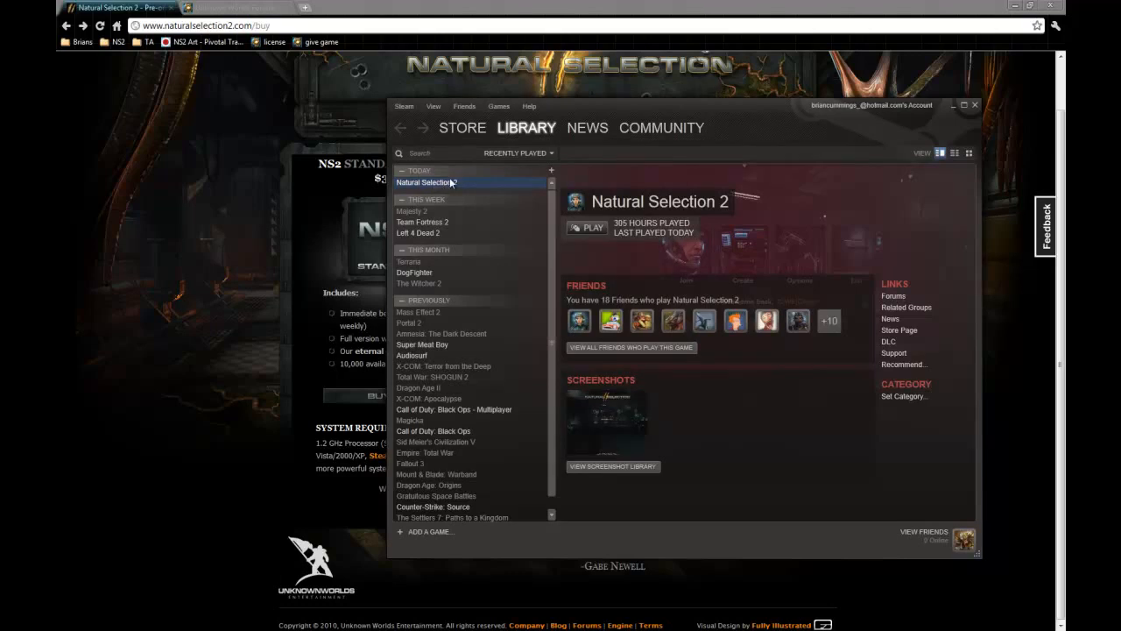
- Launch Natural Selection 2 with the Run Launch Pad option and position the Launch Pad window
{"action": "double_click", "coordinate": [443, 183]}
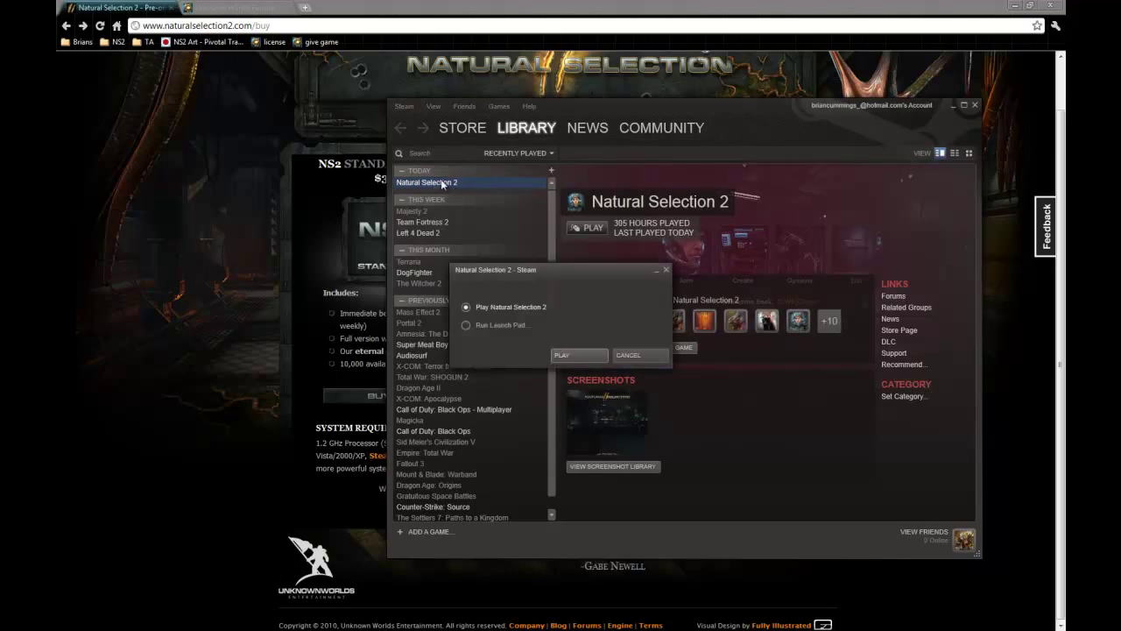
{"action": "left_click", "coordinate": [571, 315]}
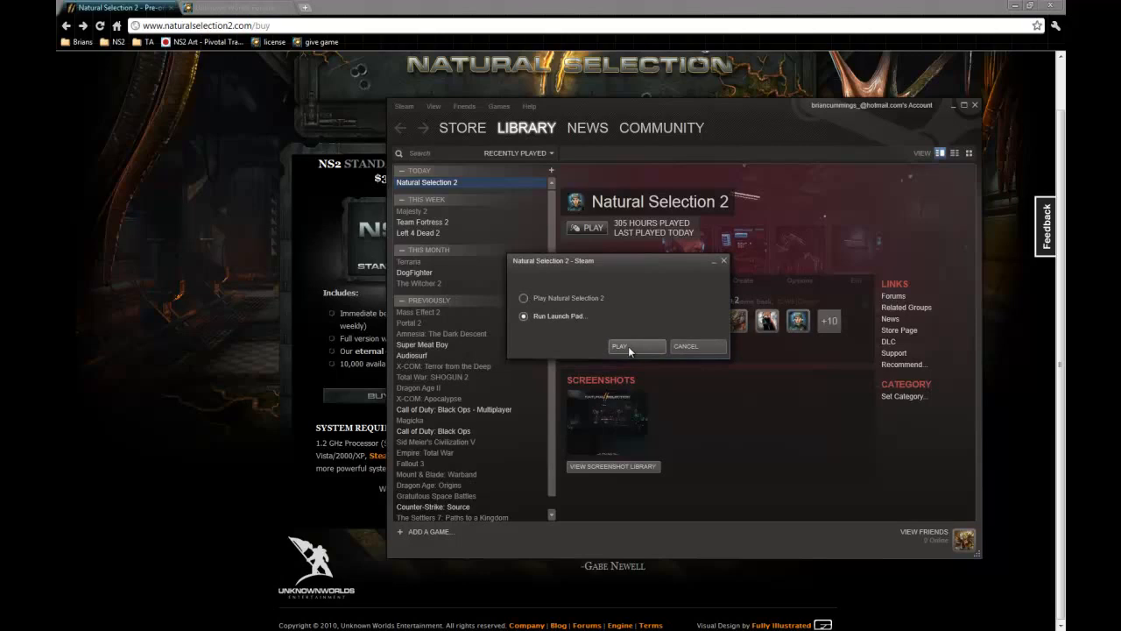
{"action": "left_click", "coordinate": [617, 347]}
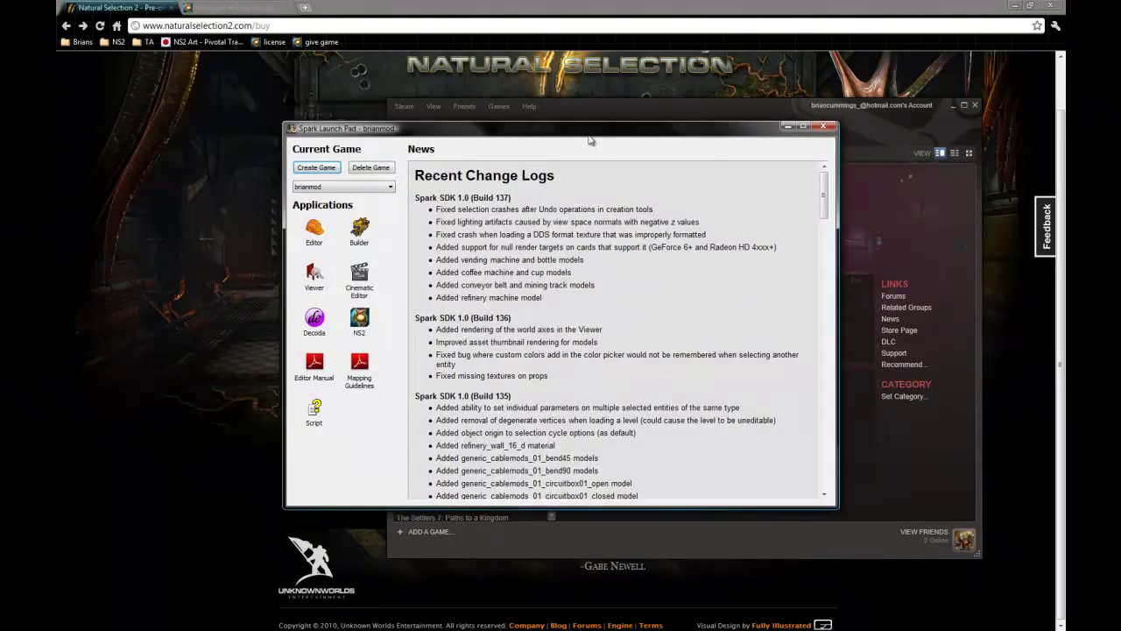
{"action": "left_click_drag", "start_coordinate": [589, 140], "coordinate": [755, 175]}
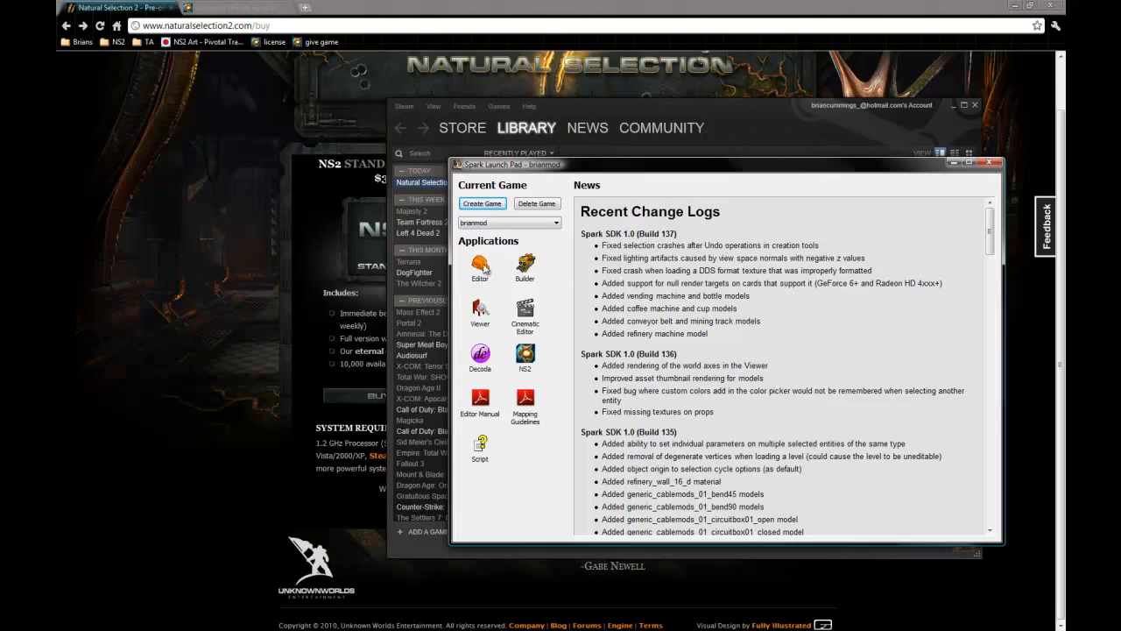
- Select and deselect the Editor app, then switch to the Unknown Worlds forums browser tab
{"action": "left_click", "coordinate": [485, 265]}
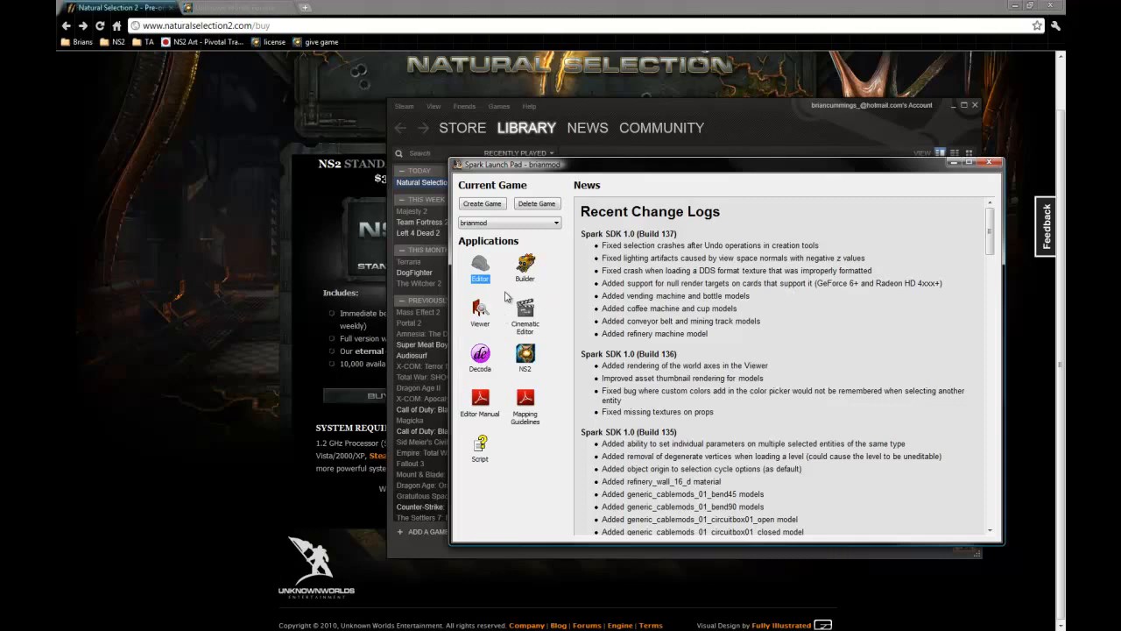
{"action": "left_click", "coordinate": [507, 276]}
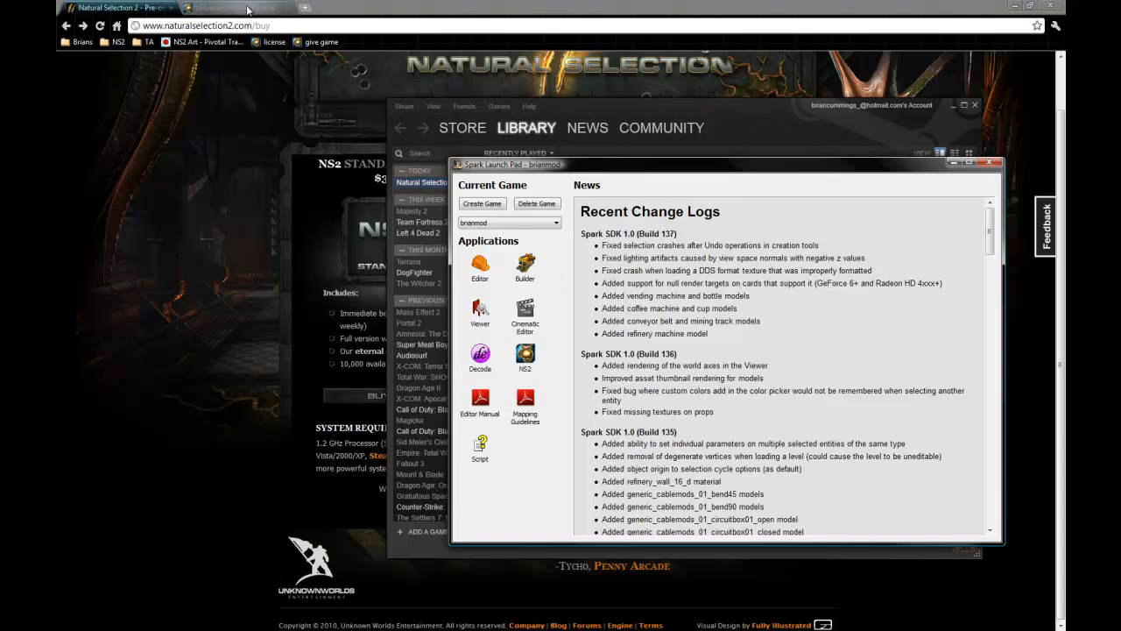
{"action": "left_click", "coordinate": [248, 10]}
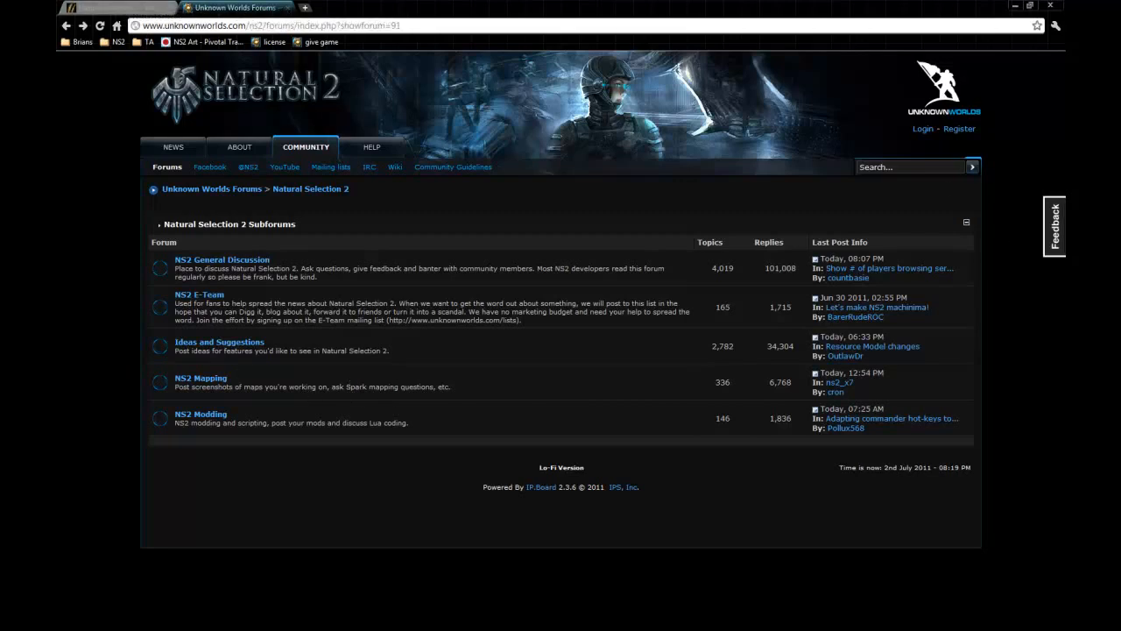
- Alt+Tab back to the Steam and Spark Launch Pad windows over the browser
{"action": "key", "text": "alt+Tab"}
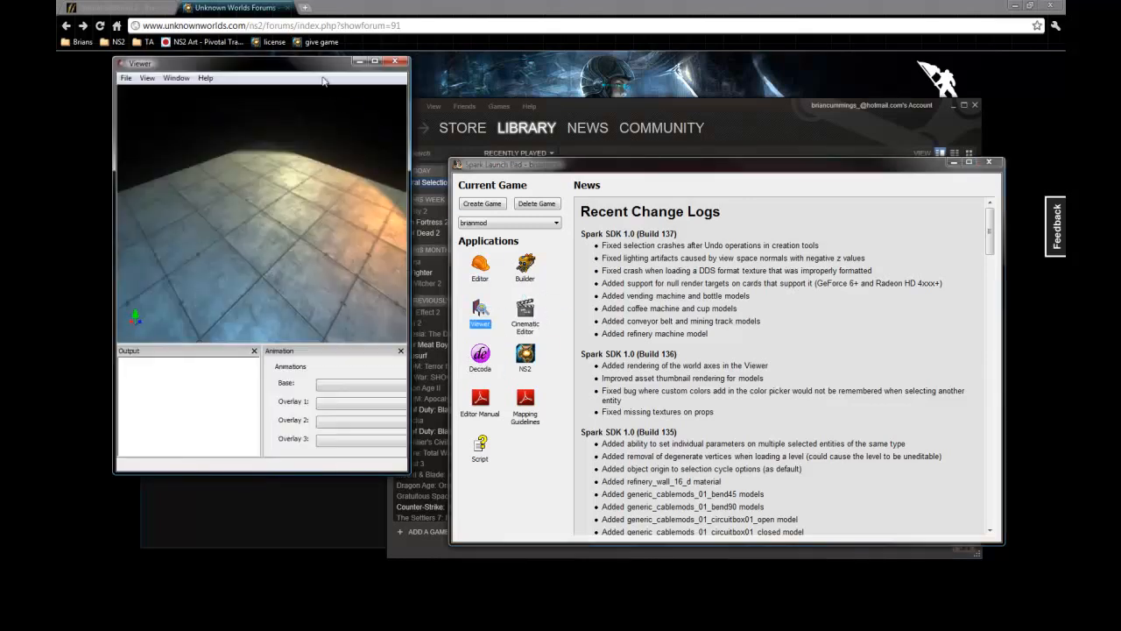
- Maximize the Viewer window and orbit down to a low angle over the empty floor
{"action": "double_click", "coordinate": [319, 66]}
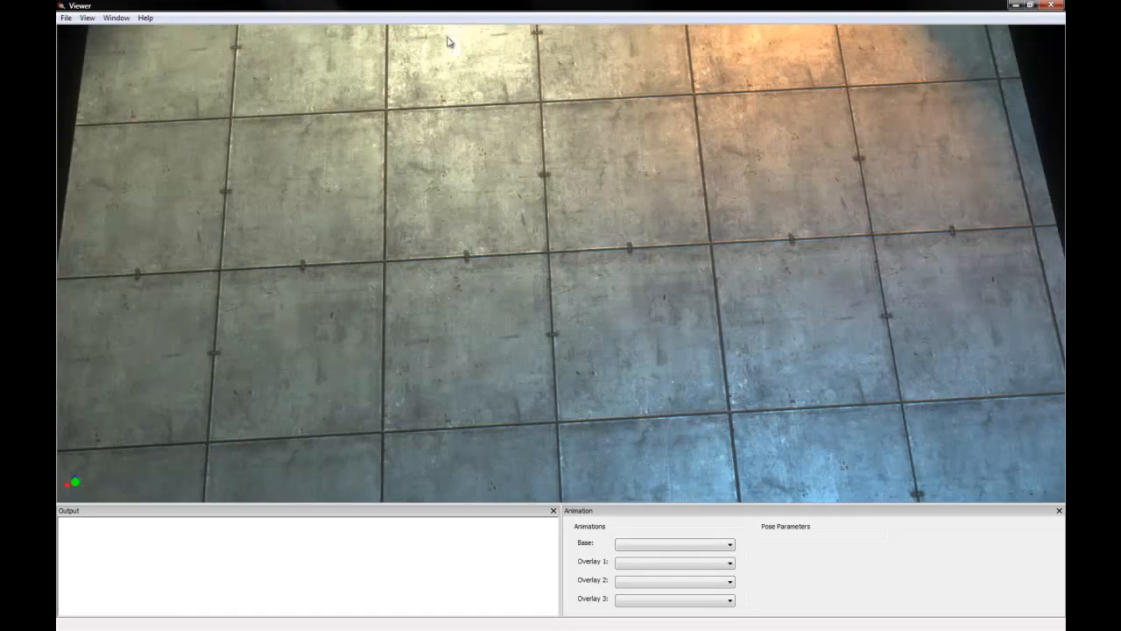
{"action": "mouse_move", "coordinate": [651, 293]}
{"action": "left_mouse_down"}
{"action": "mouse_move", "coordinate": [573, 230]}
{"action": "mouse_move", "coordinate": [613, 237]}
{"action": "mouse_move", "coordinate": [526, 223]}
{"action": "left_mouse_up"}
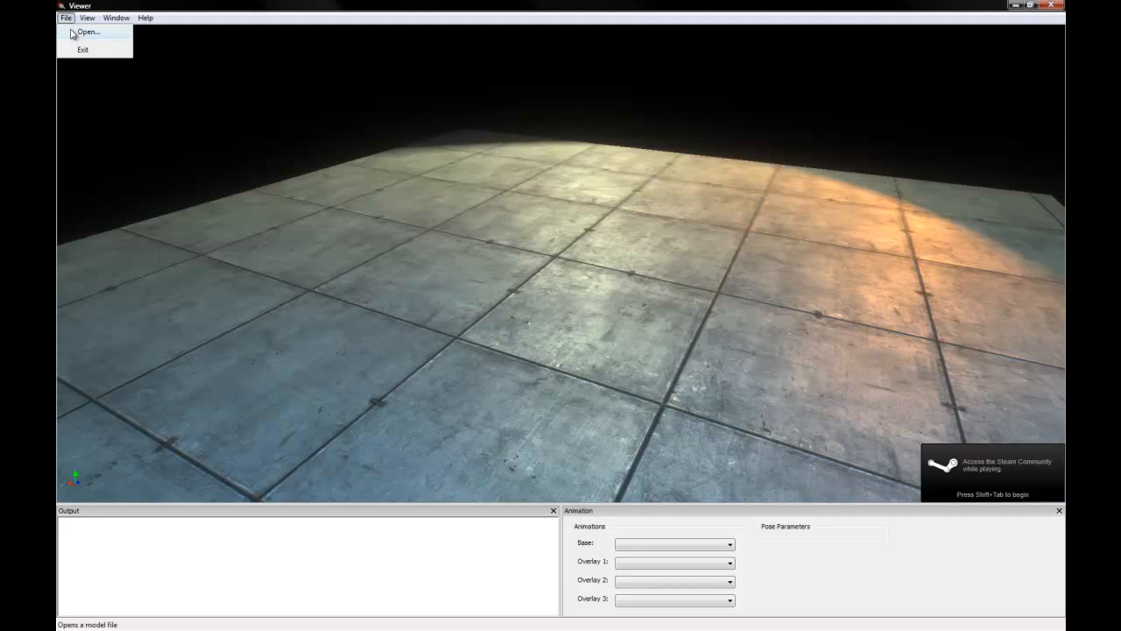
- In the Open dialog, browse from Desktop into natural selection 2 / ns2 / models
{"action": "left_click", "coordinate": [70, 31]}
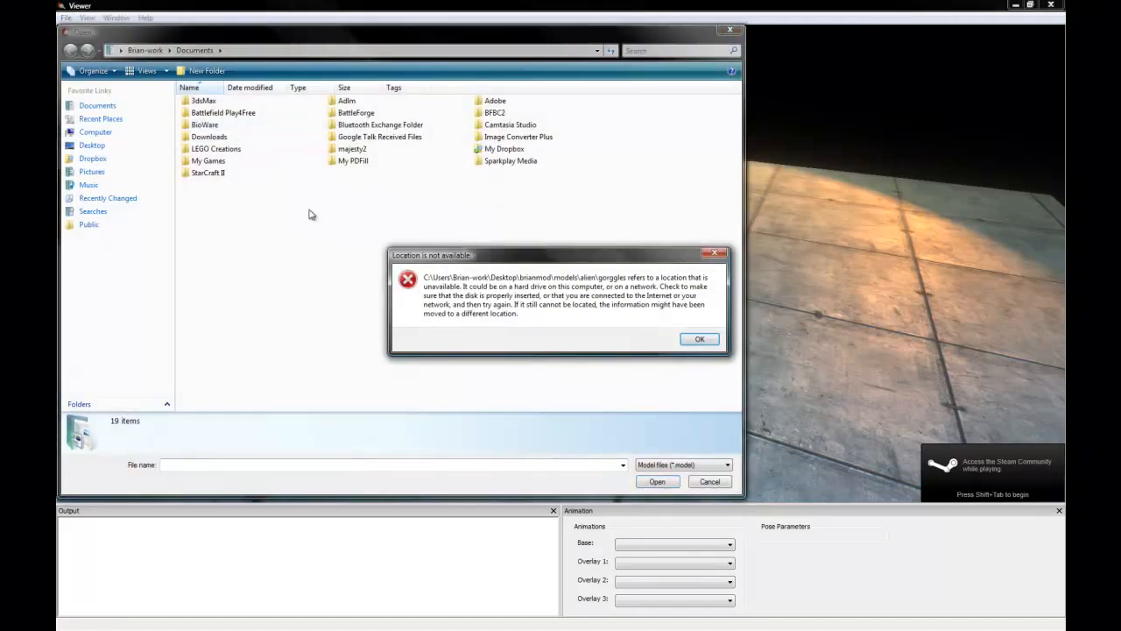
{"action": "left_click", "coordinate": [700, 340]}
{"action": "left_click", "coordinate": [118, 149]}
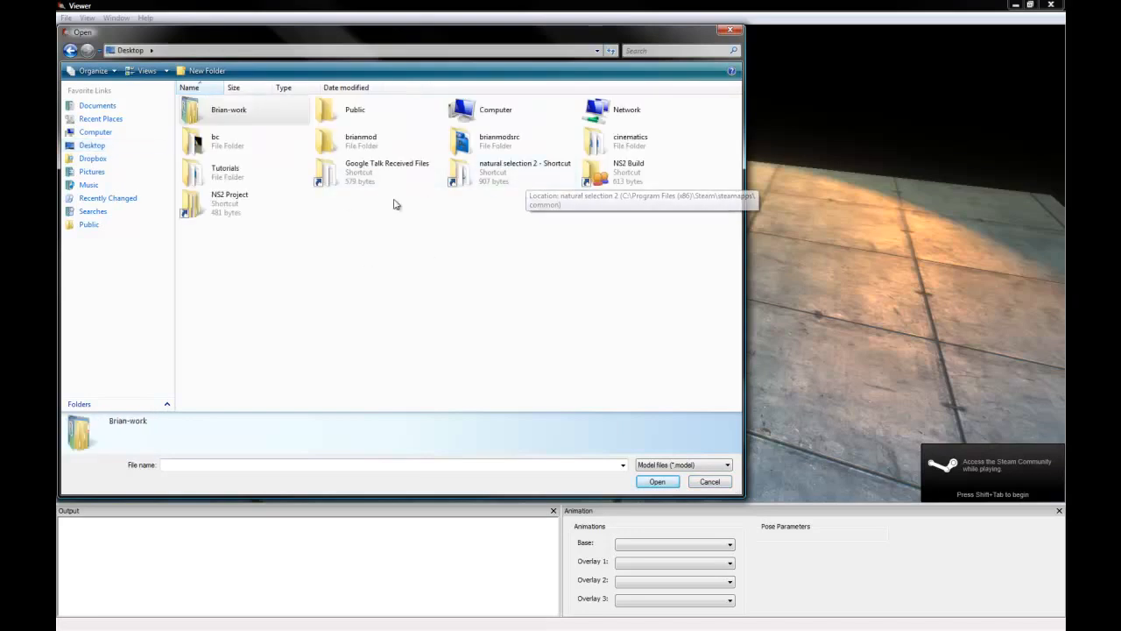
{"action": "double_click", "coordinate": [504, 175]}
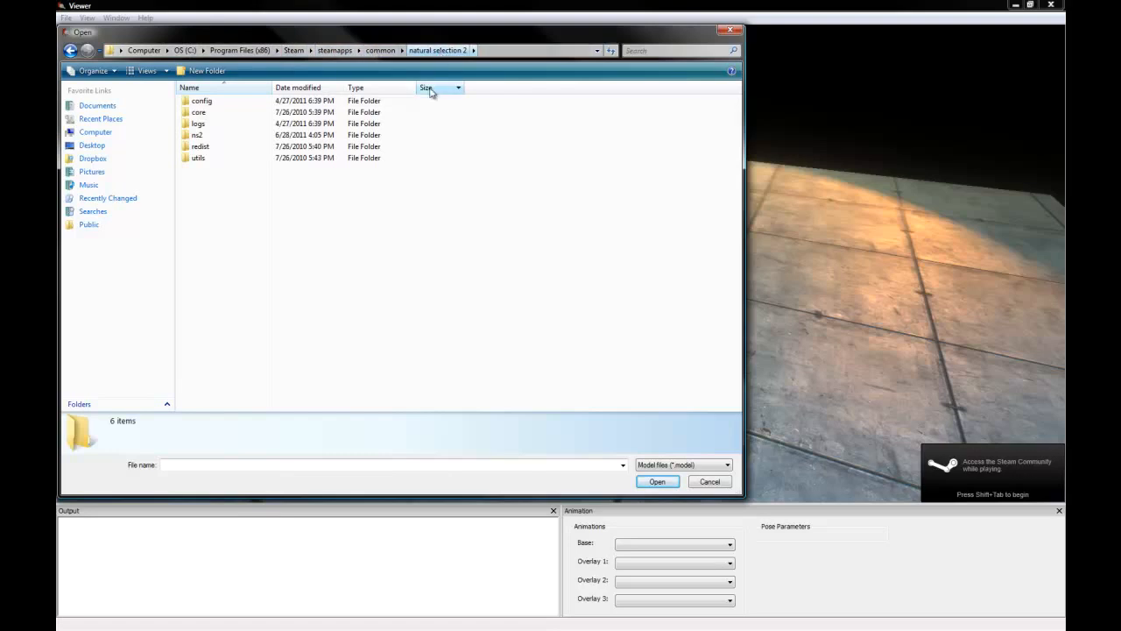
{"action": "double_click", "coordinate": [200, 135]}
{"action": "double_click", "coordinate": [225, 151]}
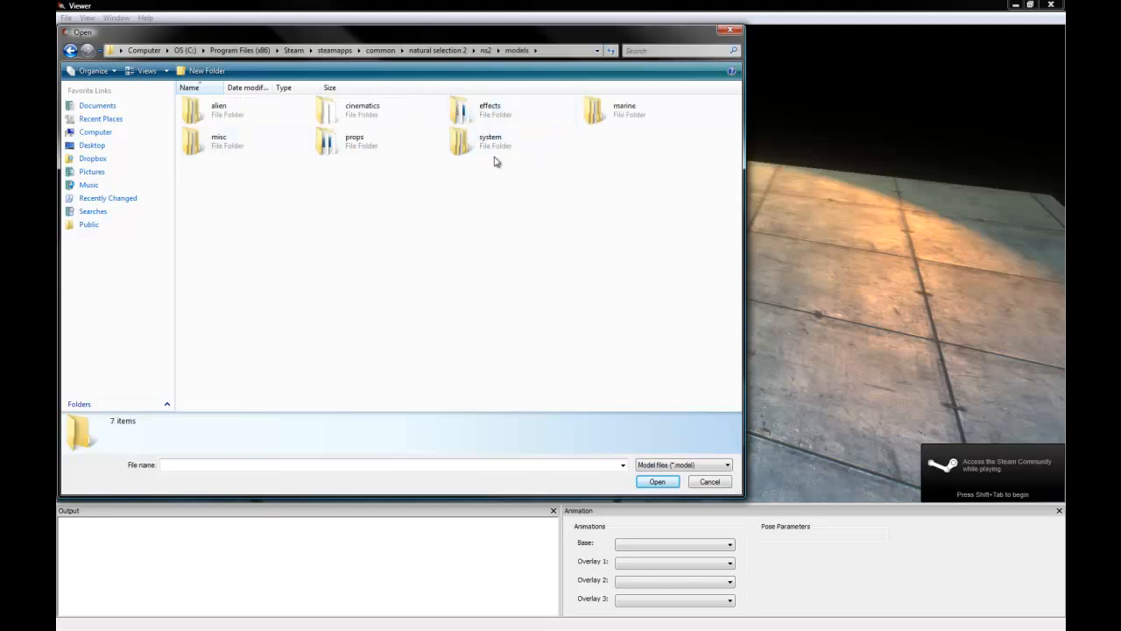
- Continue into alien/gorge and select gorge_view.model after bilebomb and gorge
{"action": "double_click", "coordinate": [248, 124]}
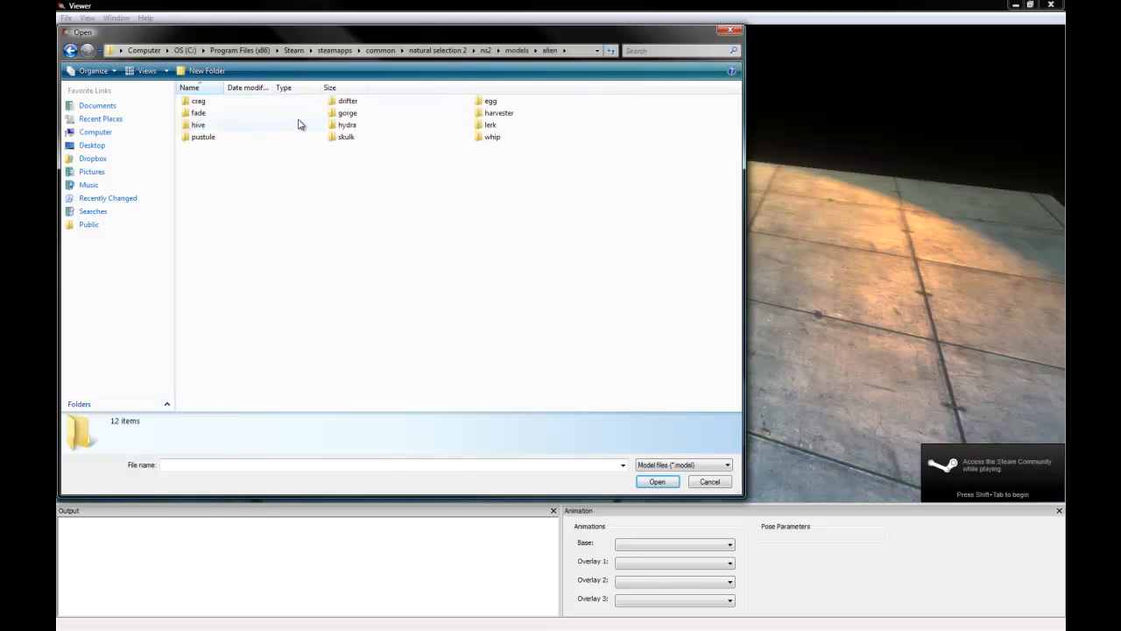
{"action": "double_click", "coordinate": [347, 113]}
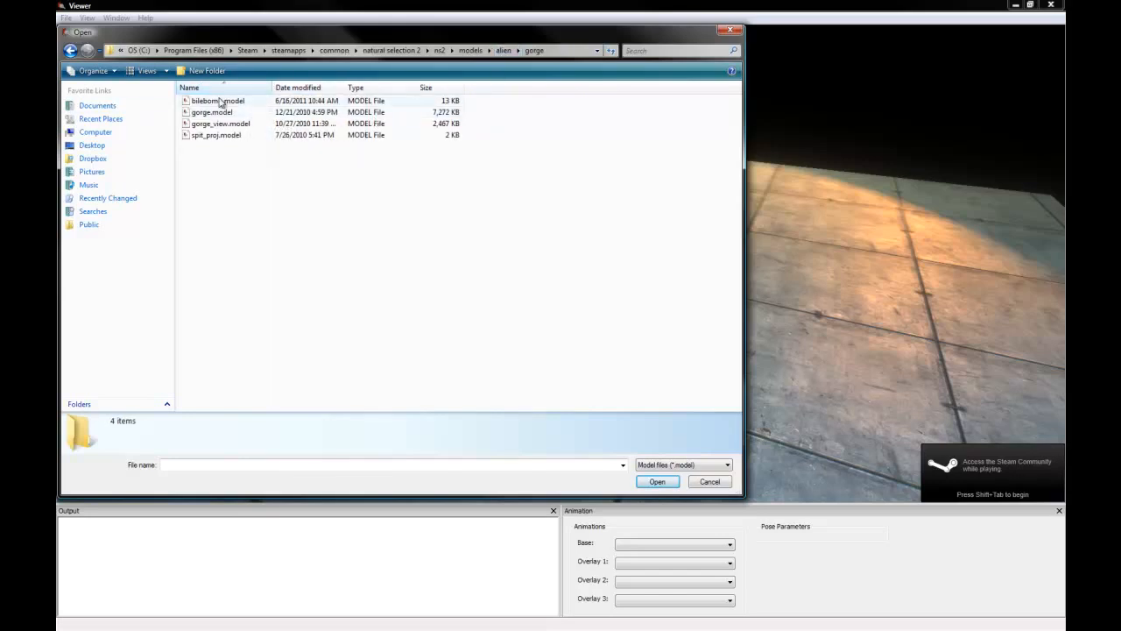
{"action": "left_click", "coordinate": [220, 102]}
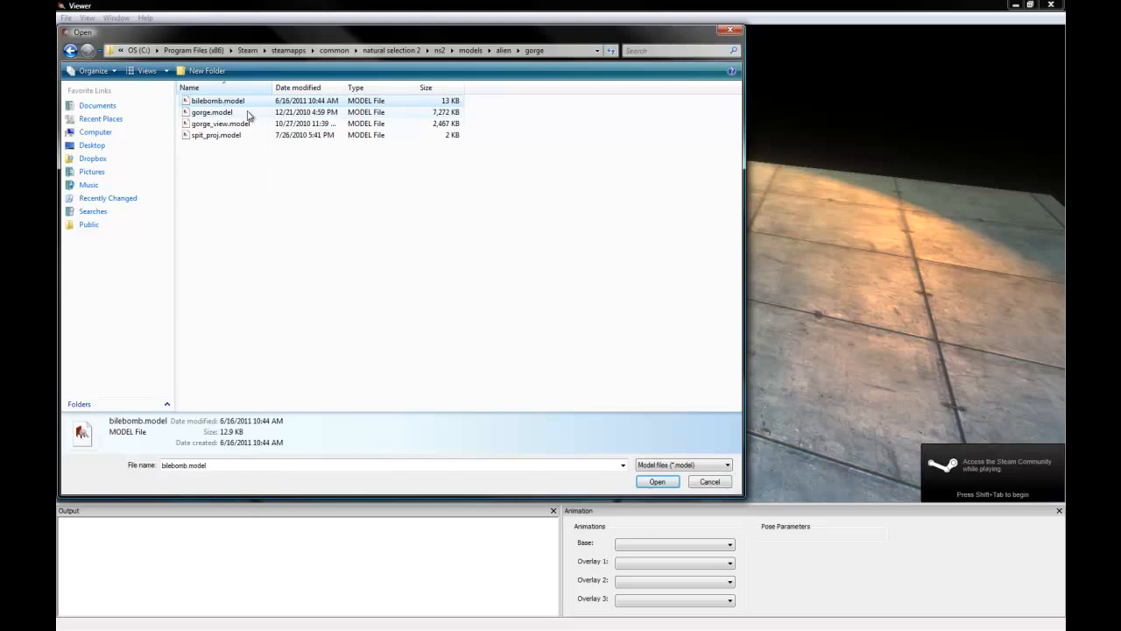
{"action": "left_click", "coordinate": [228, 116]}
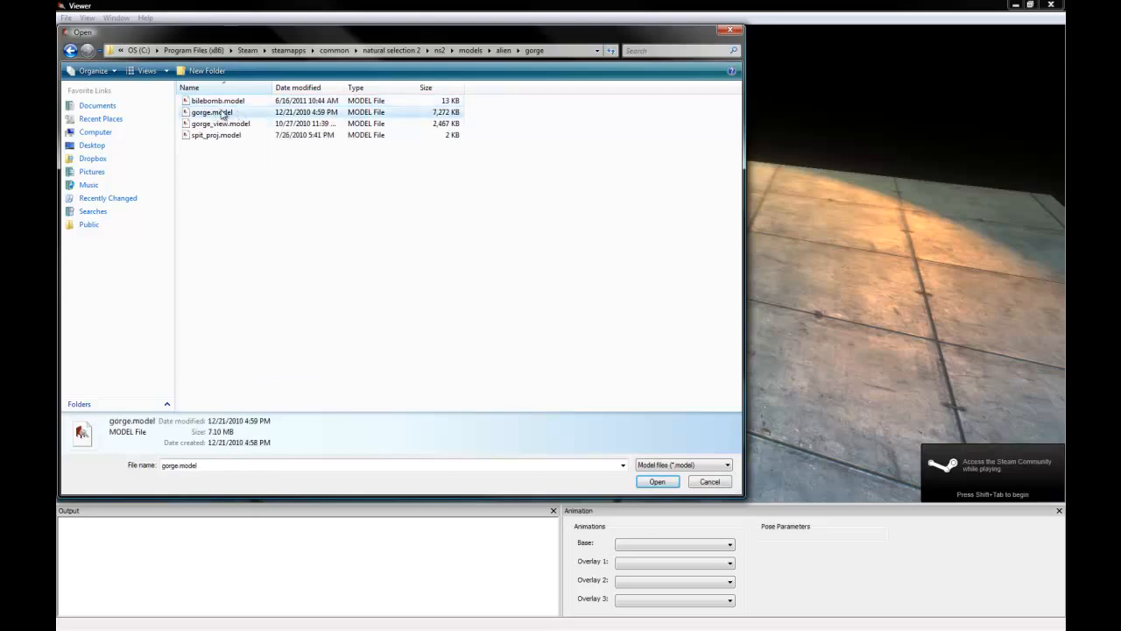
{"action": "left_click", "coordinate": [245, 125]}
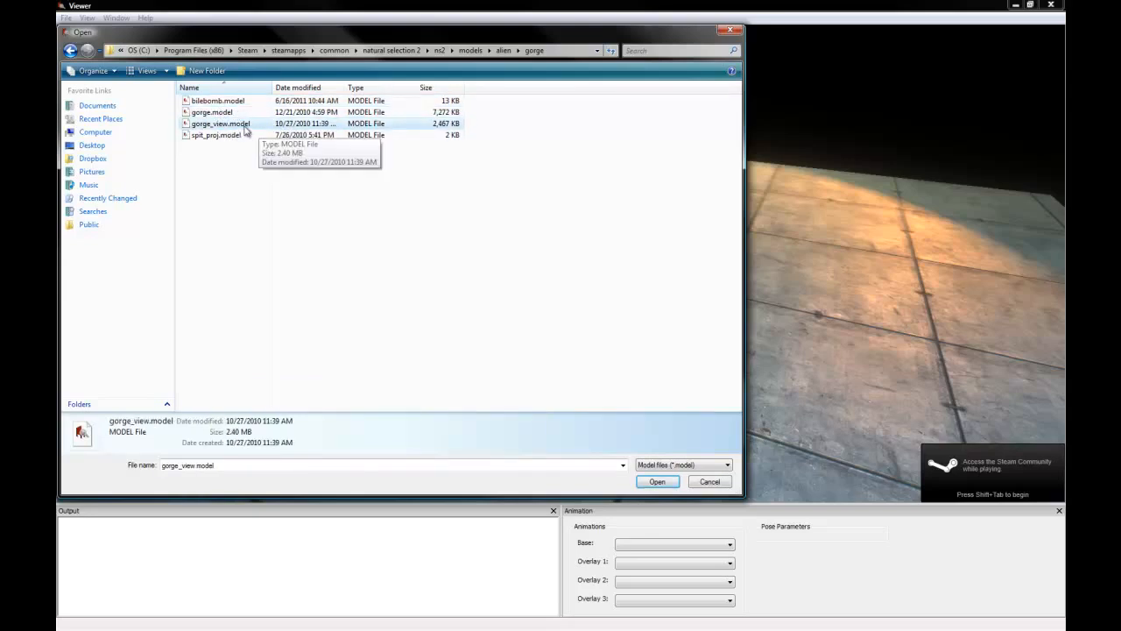
- Open gorge_view.model and orbit to low side views on both sides of the creature
{"action": "double_click", "coordinate": [217, 118]}
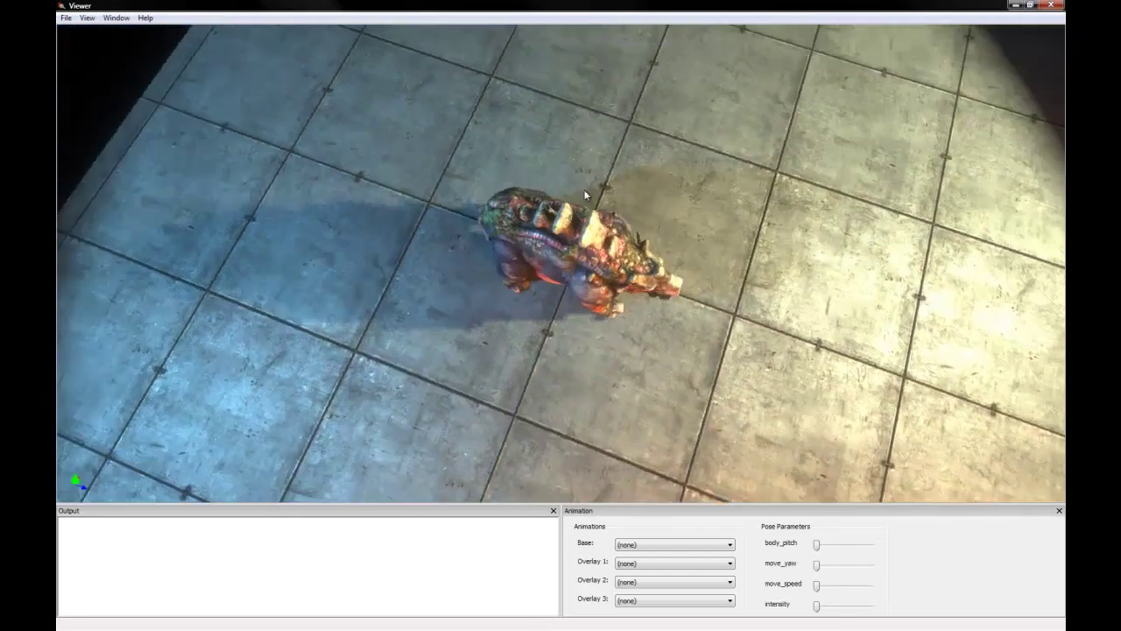
{"action": "middle_click_drag", "start_coordinate": [586, 195], "coordinate": [549, 128]}
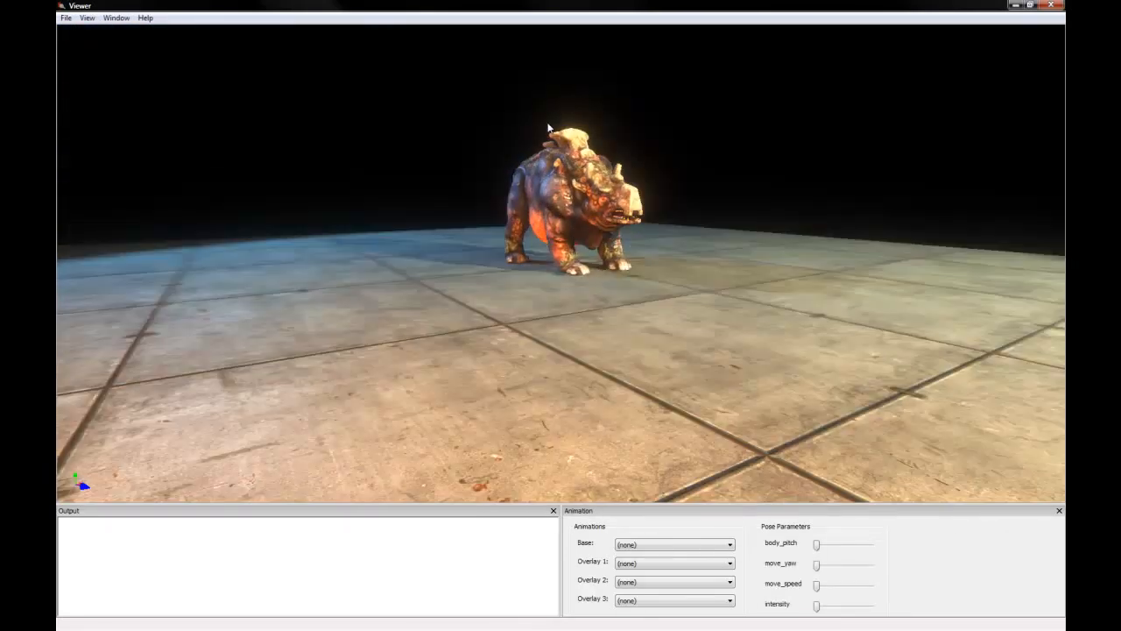
{"action": "scroll", "coordinate": [604, 315], "scroll_direction": "up", "scroll_amount": 3}
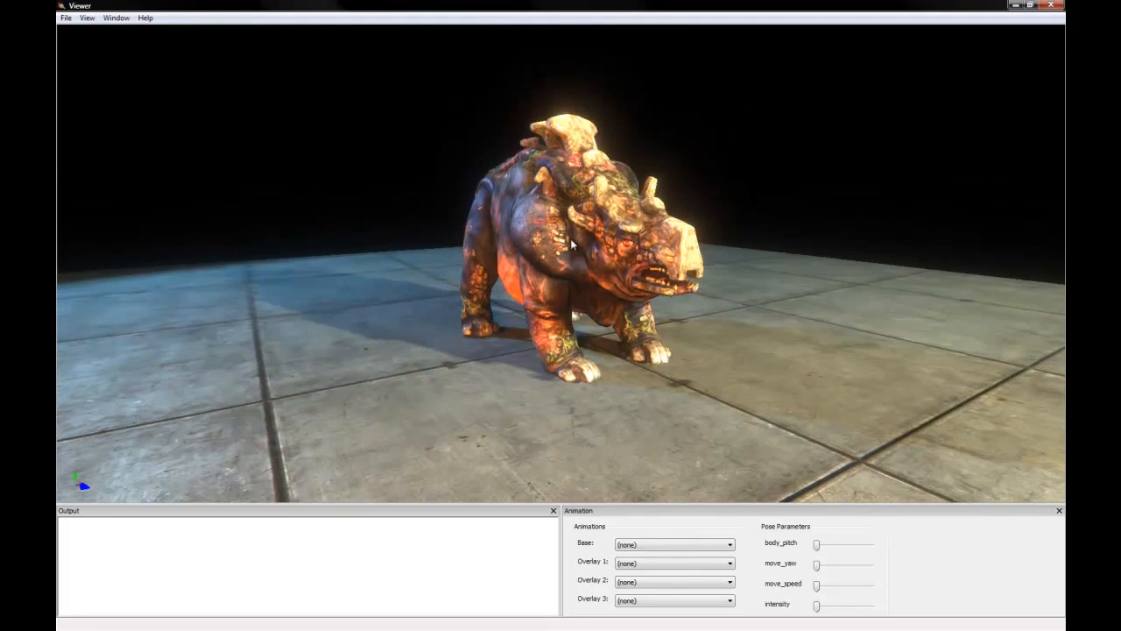
{"action": "mouse_move", "coordinate": [570, 239]}
{"action": "middle_mouse_down"}
{"action": "mouse_move", "coordinate": [484, 247]}
{"action": "mouse_move", "coordinate": [532, 252]}
{"action": "mouse_move", "coordinate": [494, 277]}
{"action": "mouse_move", "coordinate": [563, 293]}
{"action": "middle_mouse_up"}
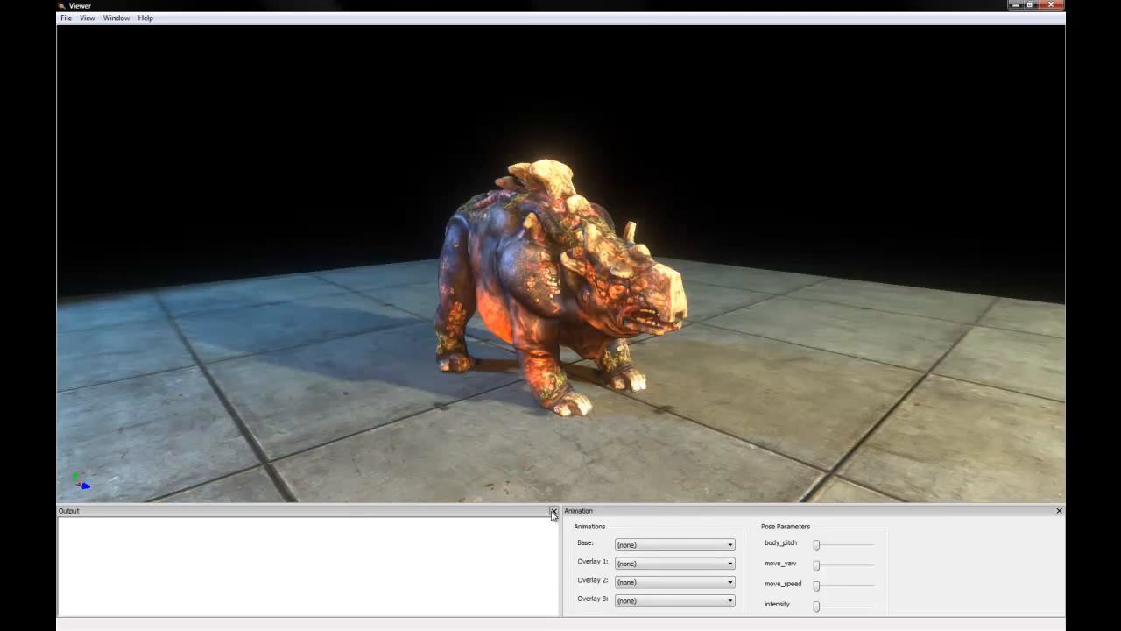
- Close the Output panel and float a widened Animation window high over the scene, revealing pose parameters
{"action": "left_click", "coordinate": [554, 511]}
{"action": "left_click_drag", "start_coordinate": [464, 510], "coordinate": [713, 225]}
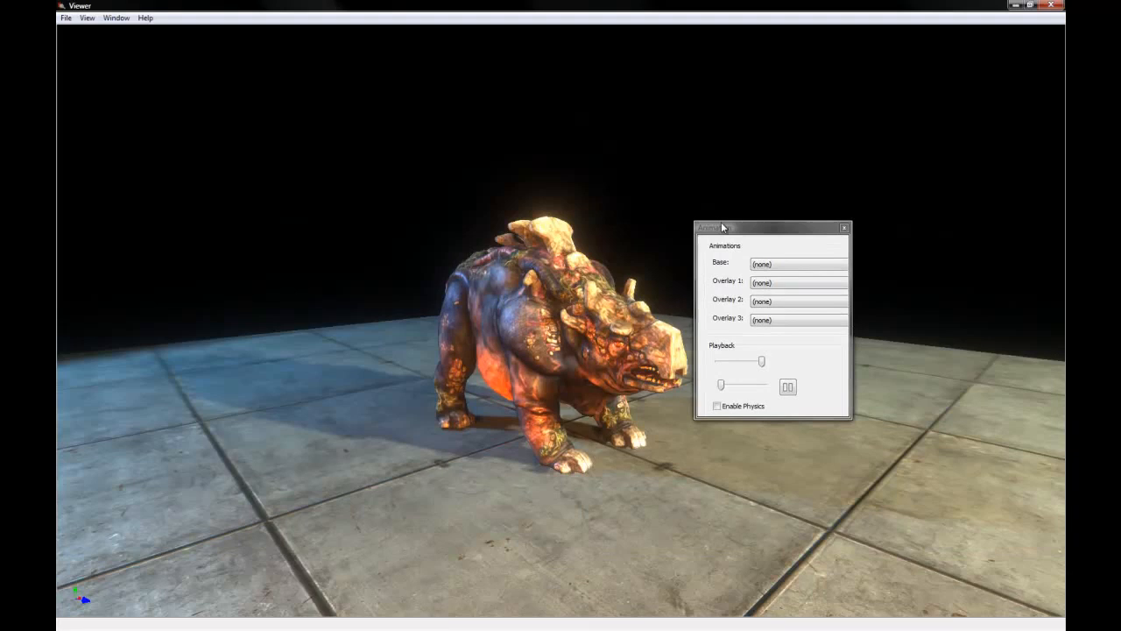
{"action": "left_click_drag", "start_coordinate": [850, 282], "coordinate": [1052, 284]}
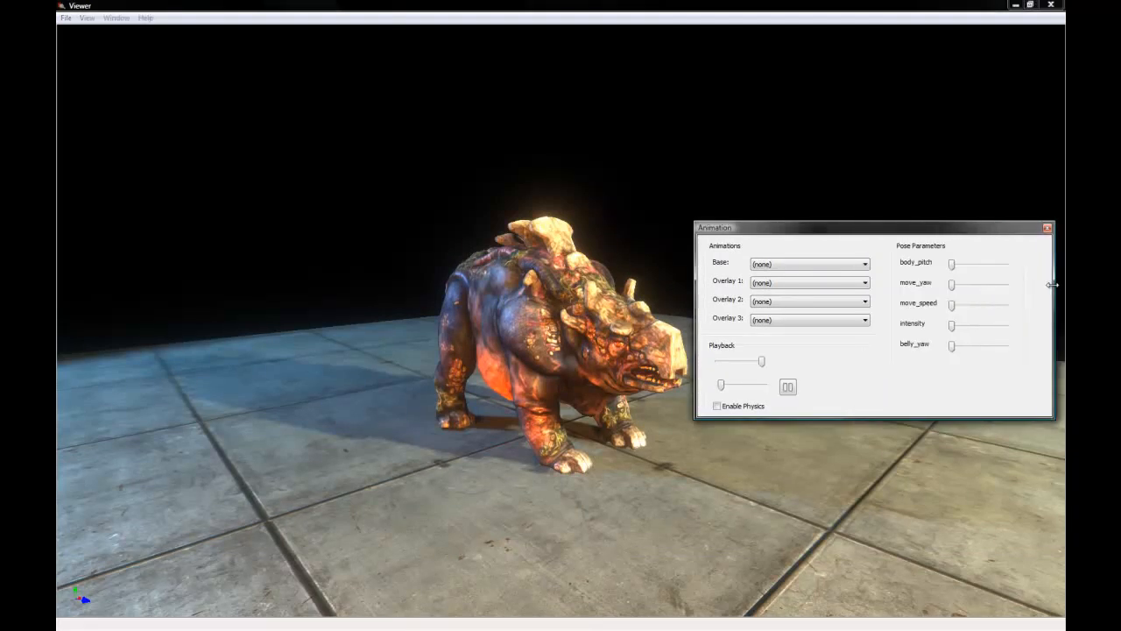
{"action": "mouse_move", "coordinate": [776, 232]}
{"action": "left_mouse_down"}
{"action": "mouse_move", "coordinate": [578, 32]}
{"action": "mouse_move", "coordinate": [588, 351]}
{"action": "mouse_move", "coordinate": [612, 157]}
{"action": "left_mouse_up"}
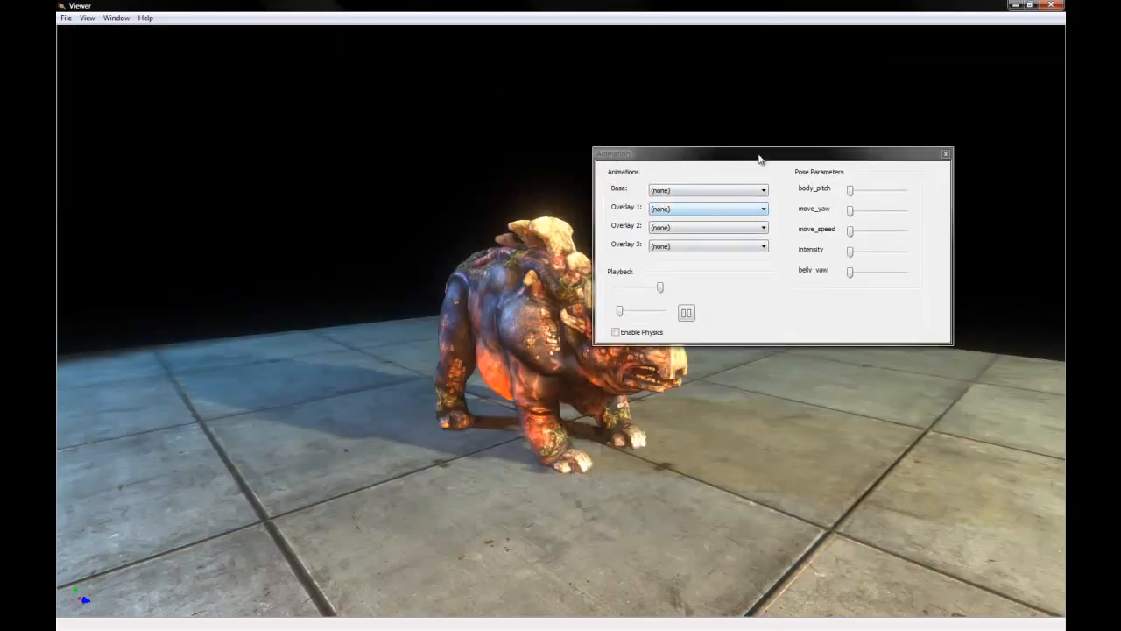
{"action": "left_click_drag", "start_coordinate": [759, 159], "coordinate": [808, 150]}
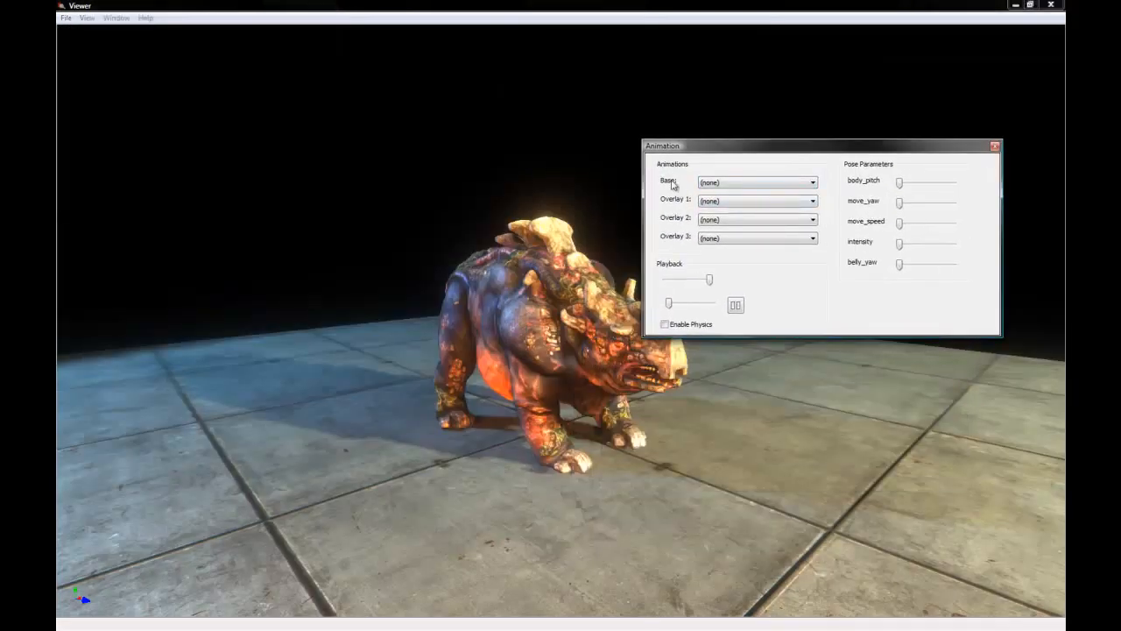
- Set the base animation to idle, toggle playback, adjust speed and position, and make the window taller
{"action": "left_click", "coordinate": [717, 183]}
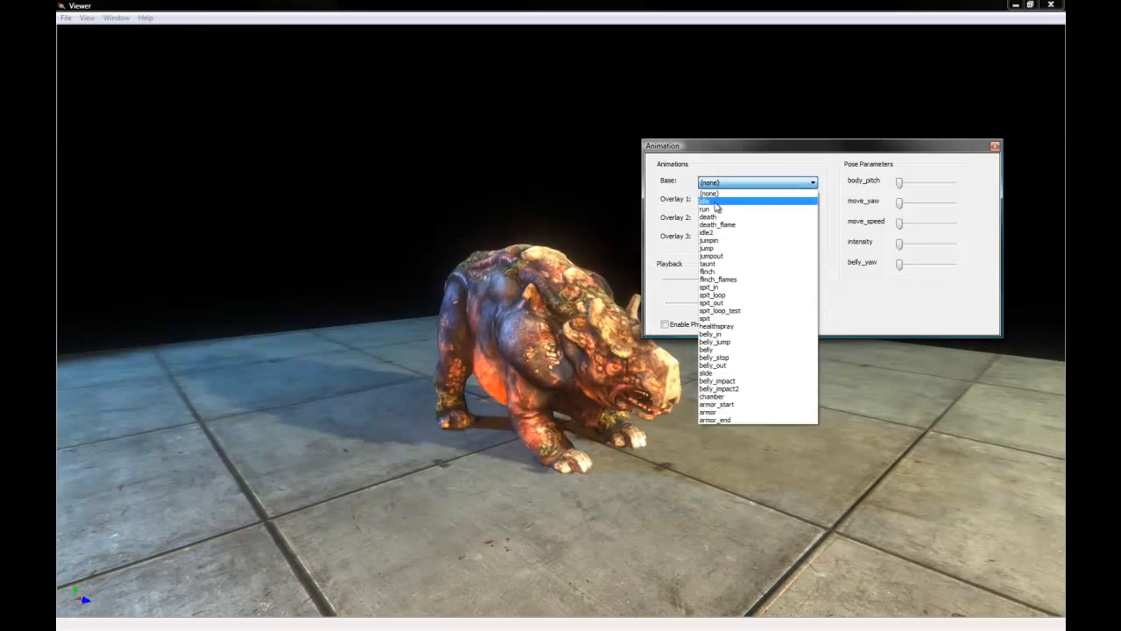
{"action": "left_click", "coordinate": [705, 200]}
{"action": "left_click_drag", "start_coordinate": [622, 263], "coordinate": [525, 295]}
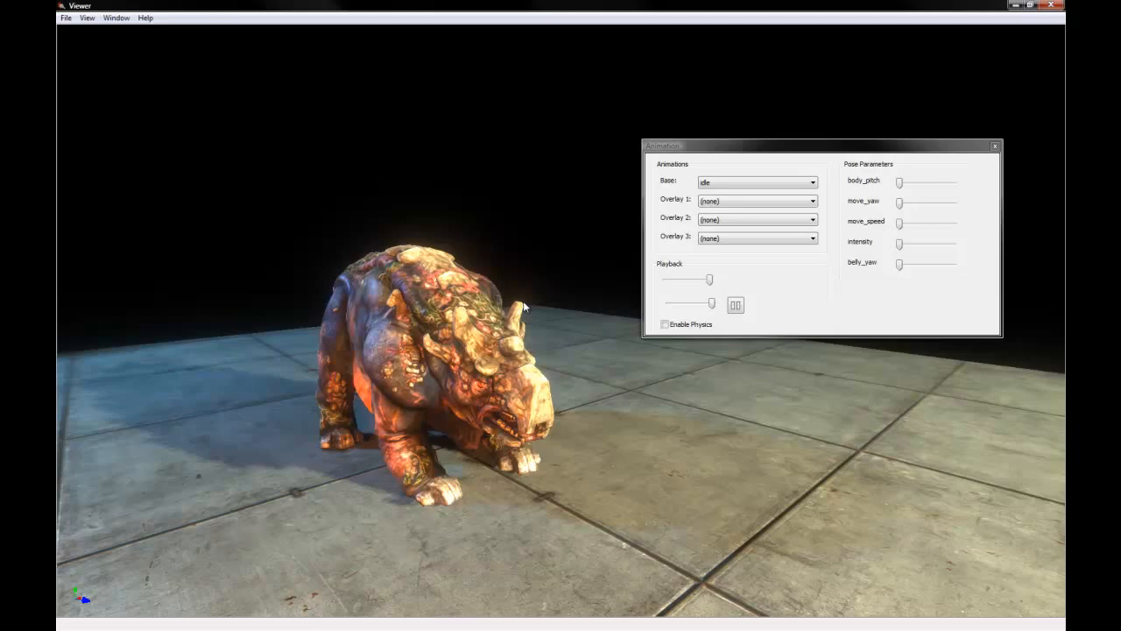
{"action": "scroll", "coordinate": [527, 298], "scroll_direction": "up", "scroll_amount": 2}
{"action": "scroll", "coordinate": [528, 297], "scroll_direction": "up", "scroll_amount": 2}
{"action": "left_click", "coordinate": [734, 306]}
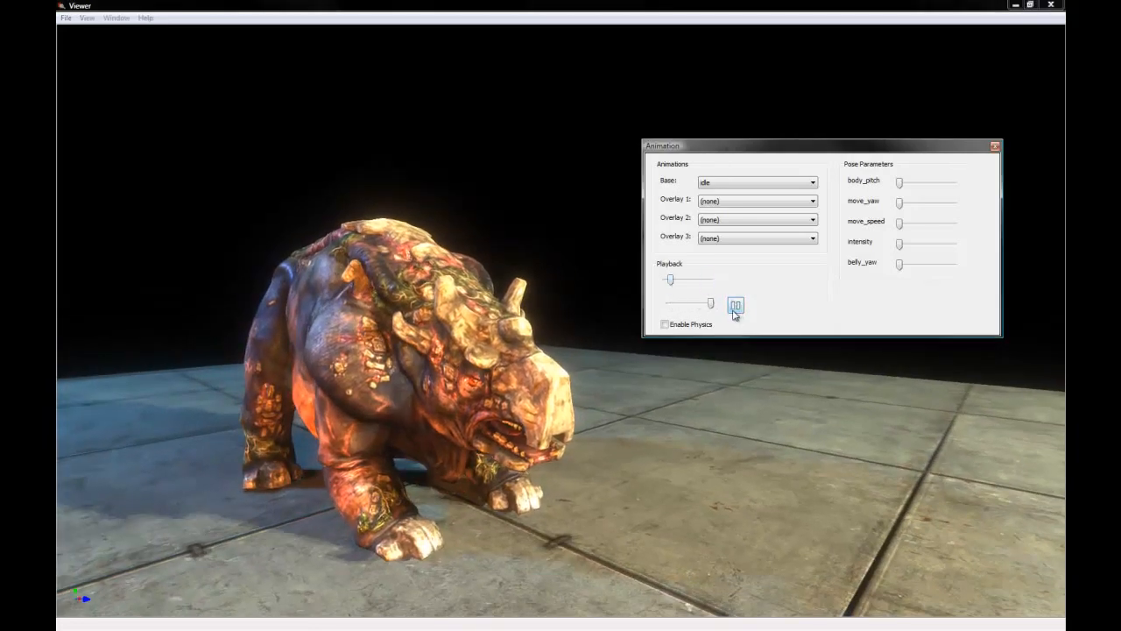
{"action": "left_click_drag", "start_coordinate": [671, 285], "coordinate": [691, 308]}
{"action": "left_click", "coordinate": [682, 303]}
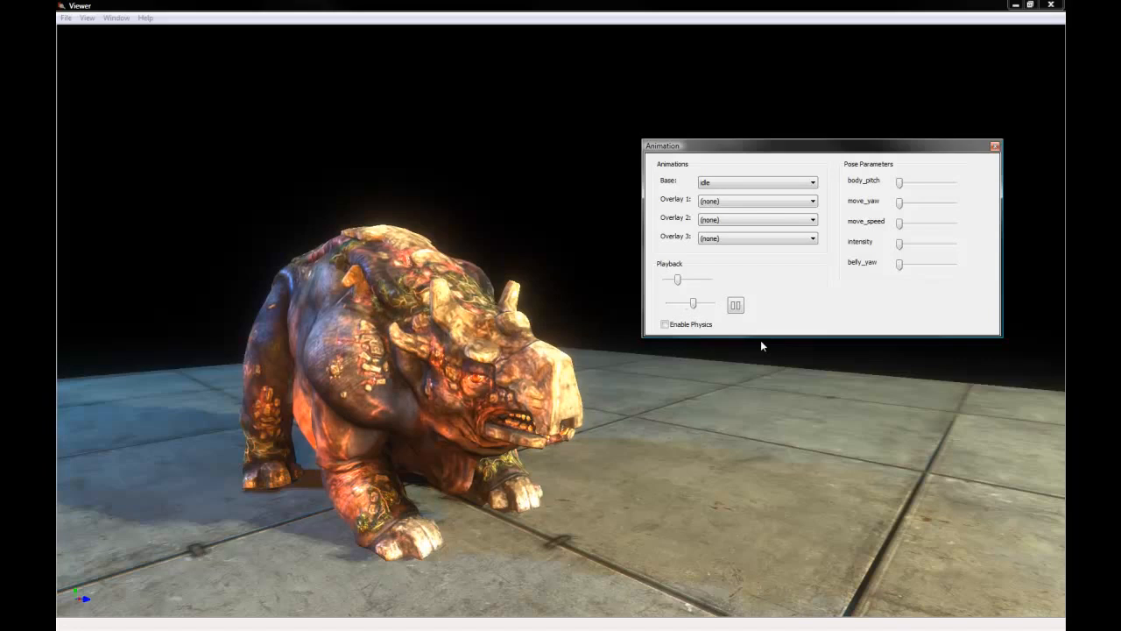
{"action": "left_click_drag", "start_coordinate": [757, 337], "coordinate": [758, 386]}
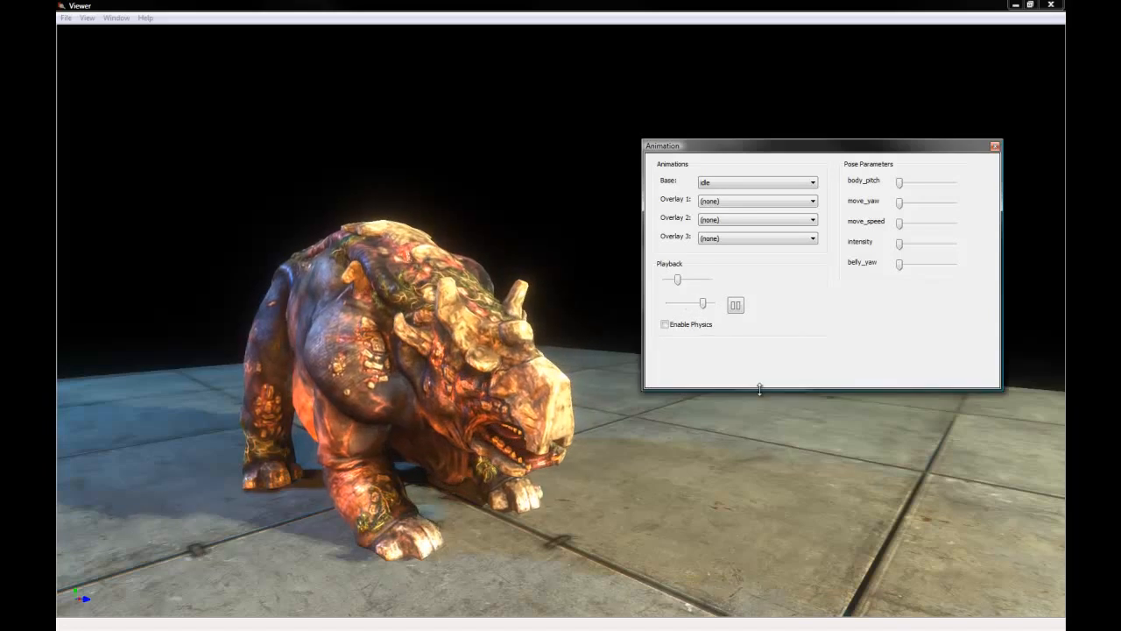
- Switch the base animation to taunt, then idle2, and speed up its playback
{"action": "left_click", "coordinate": [743, 182]}
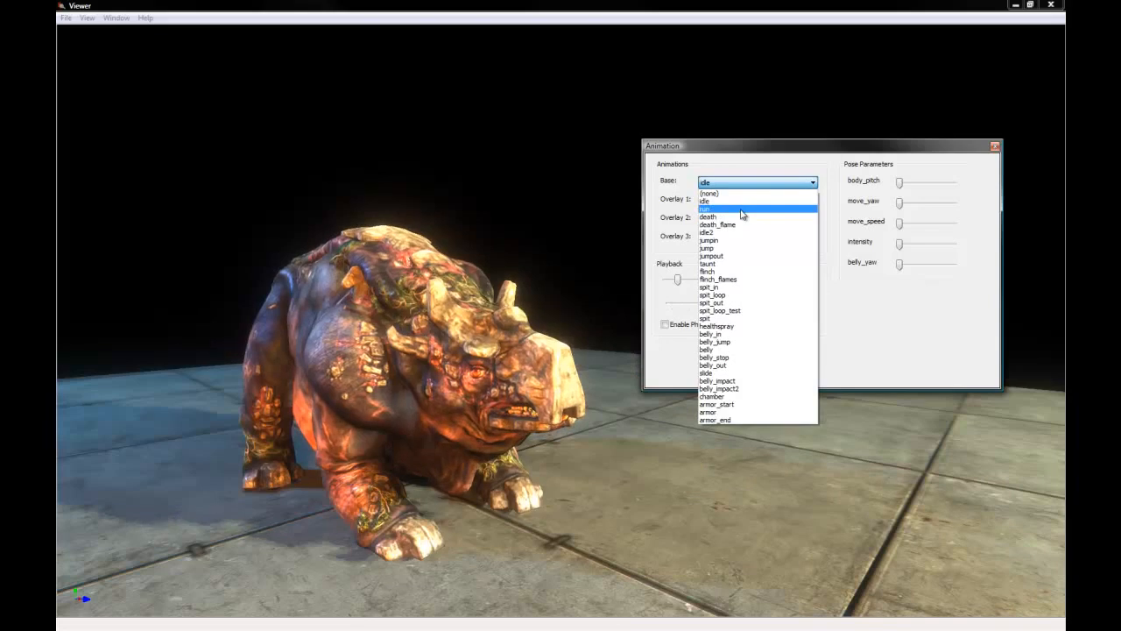
{"action": "left_click", "coordinate": [740, 264]}
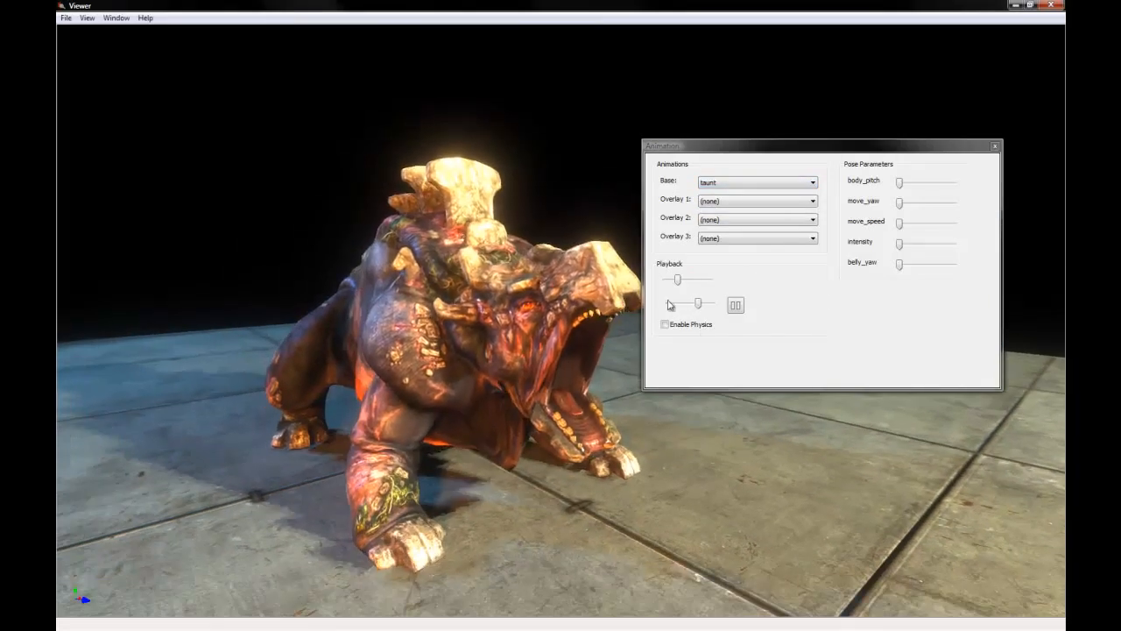
{"action": "left_click", "coordinate": [740, 183]}
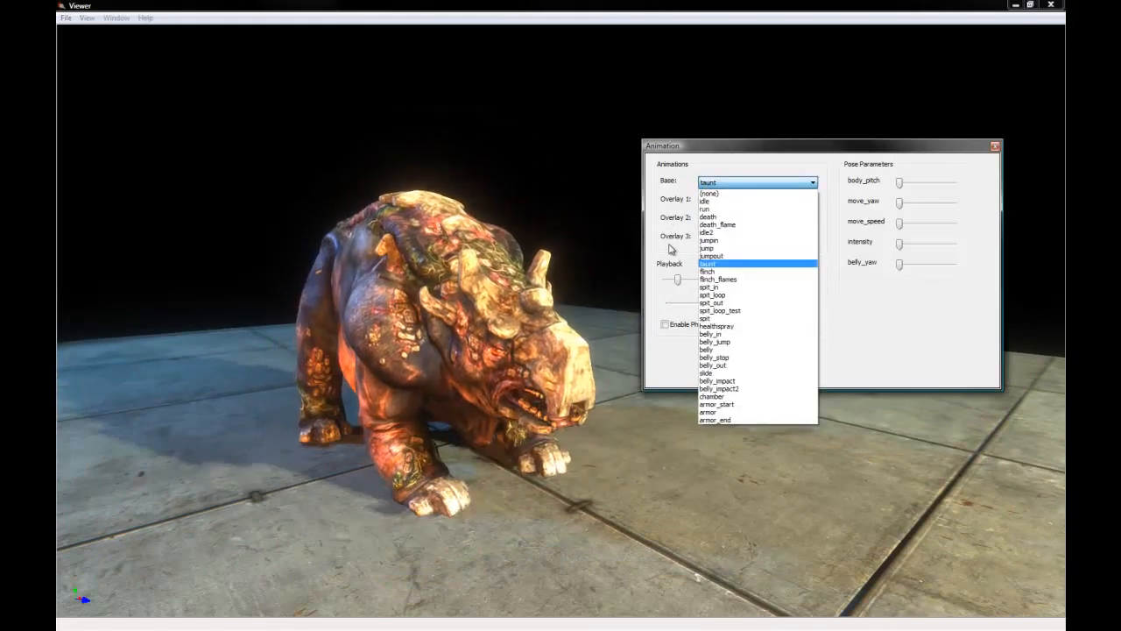
{"action": "key", "text": "Up"}
{"action": "key", "text": "Up"}
{"action": "key", "text": "Up"}
{"action": "key", "text": "Return"}
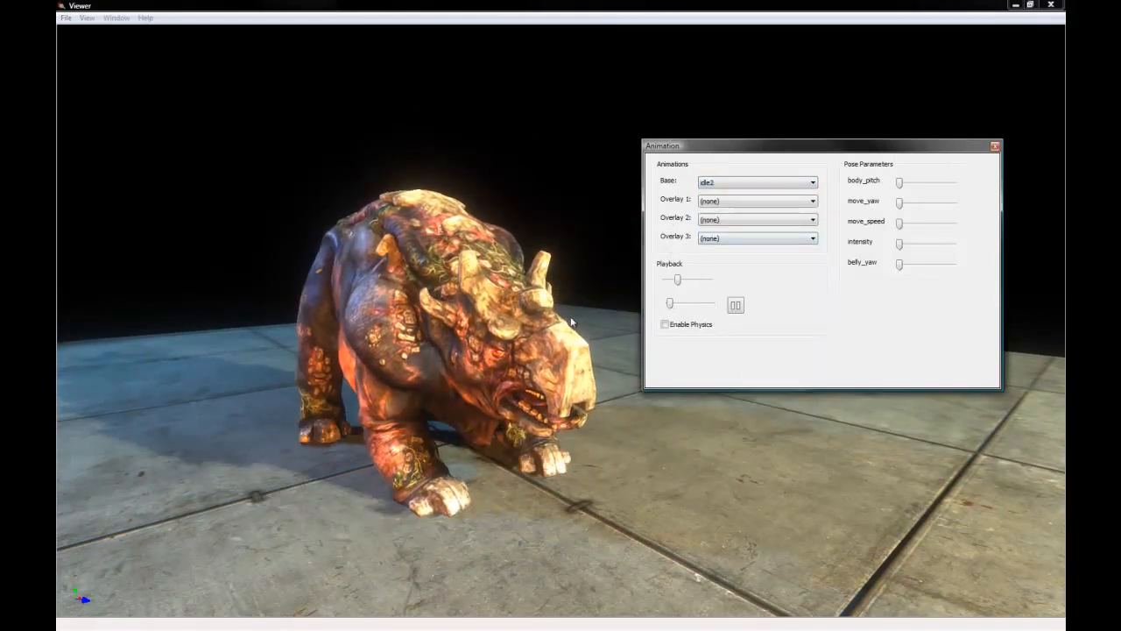
{"action": "left_click_drag", "start_coordinate": [679, 280], "coordinate": [709, 280]}
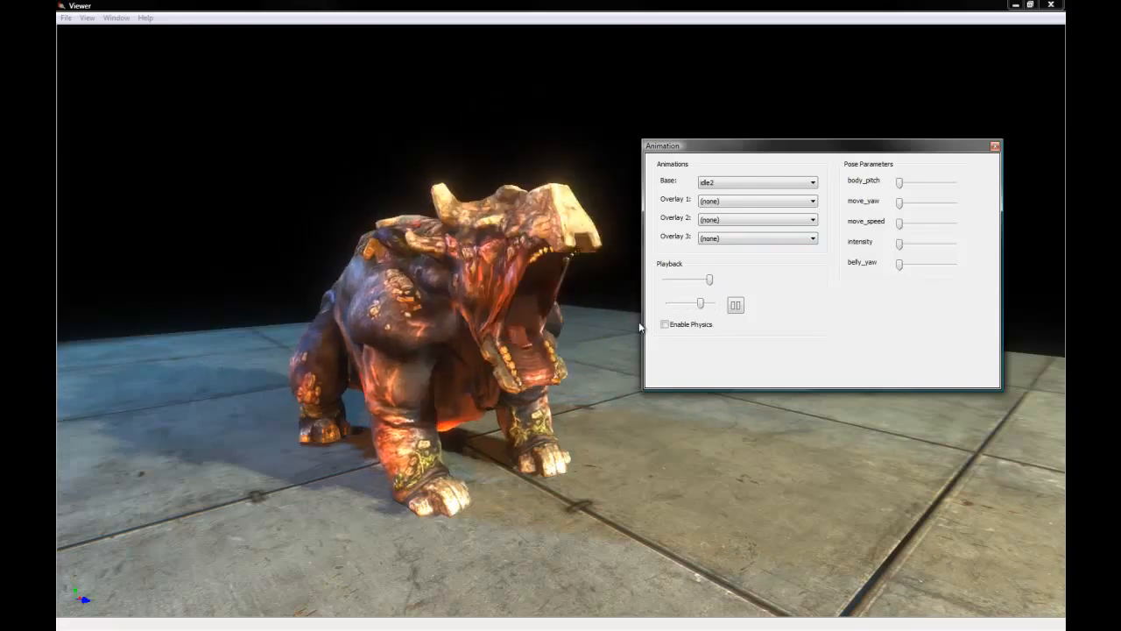
- Preview the death animation, then set run as the base animation
{"action": "left_click", "coordinate": [746, 183]}
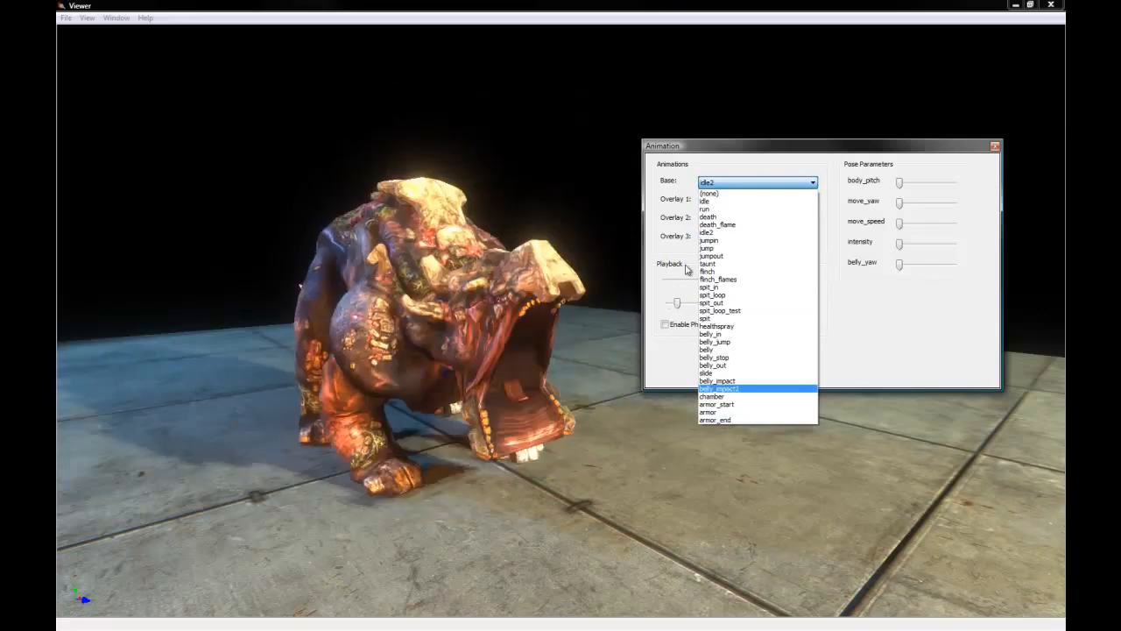
{"action": "left_click", "coordinate": [661, 282]}
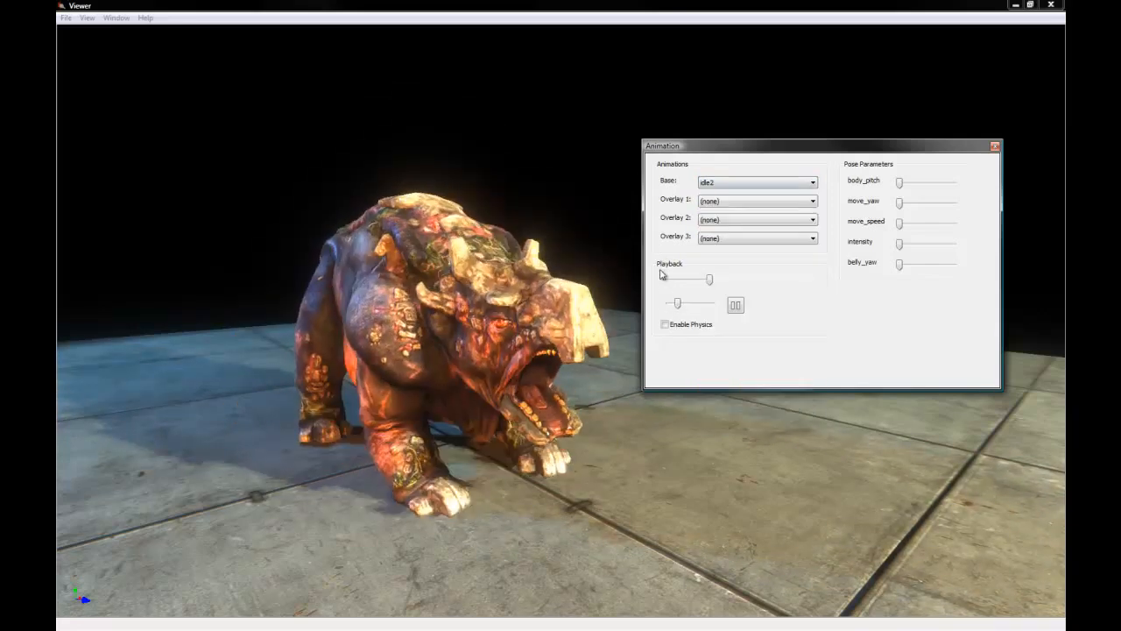
{"action": "left_click", "coordinate": [758, 183]}
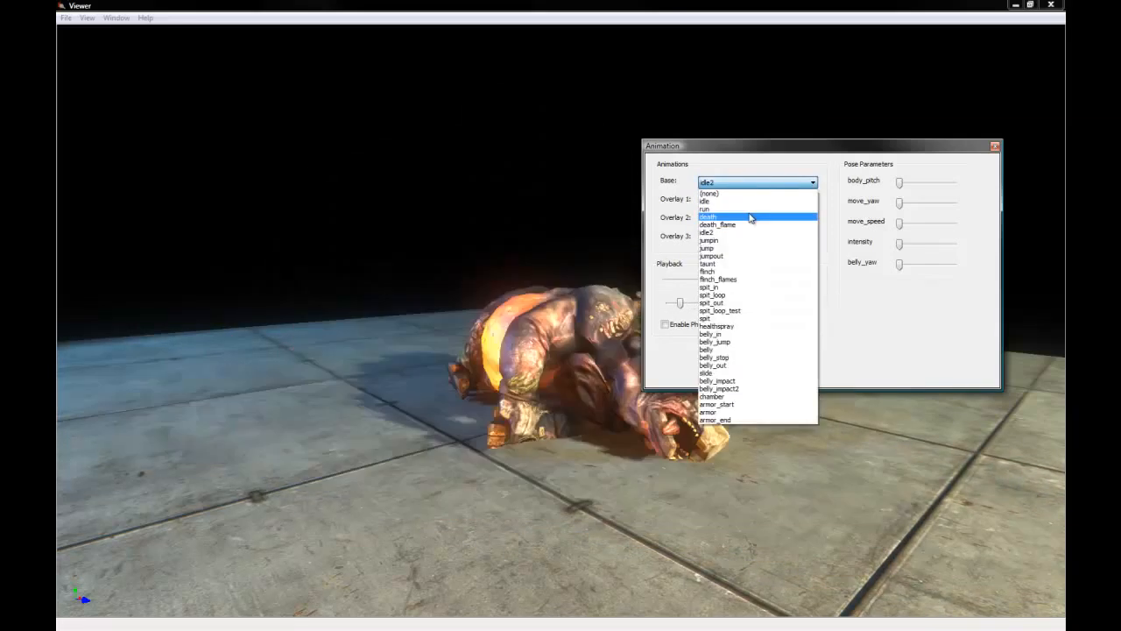
{"action": "left_click", "coordinate": [740, 216]}
{"action": "left_click", "coordinate": [745, 182]}
{"action": "left_click", "coordinate": [706, 209]}
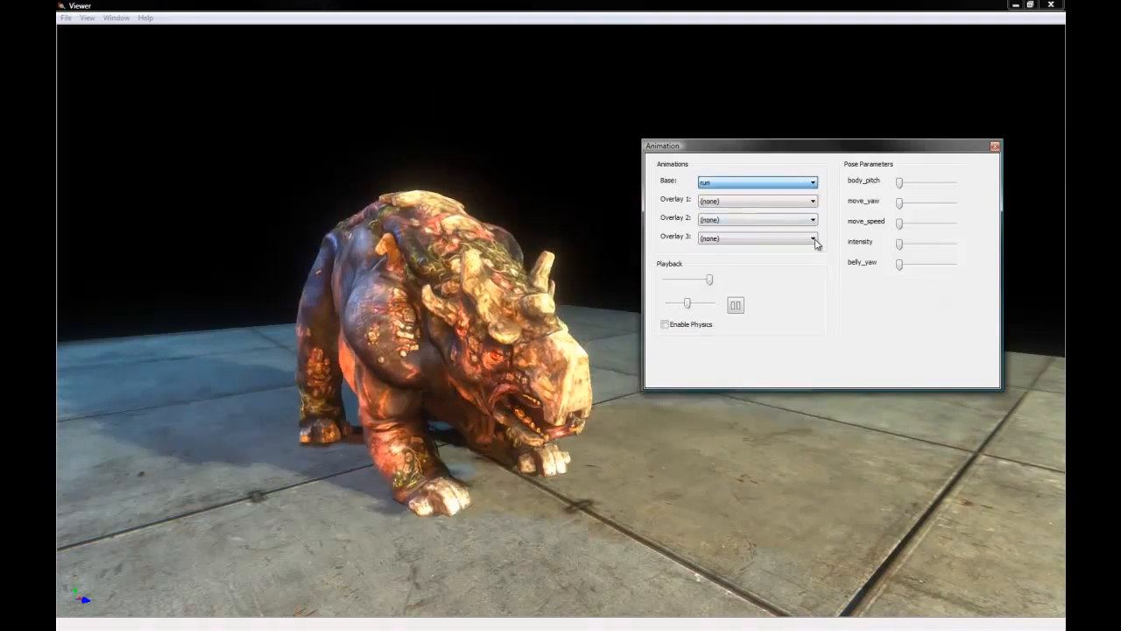
- Reposition the Animation window, vary move_speed up then down, and raise move_yaw so the Gorge turns while running
{"action": "left_click_drag", "start_coordinate": [907, 151], "coordinate": [883, 185]}
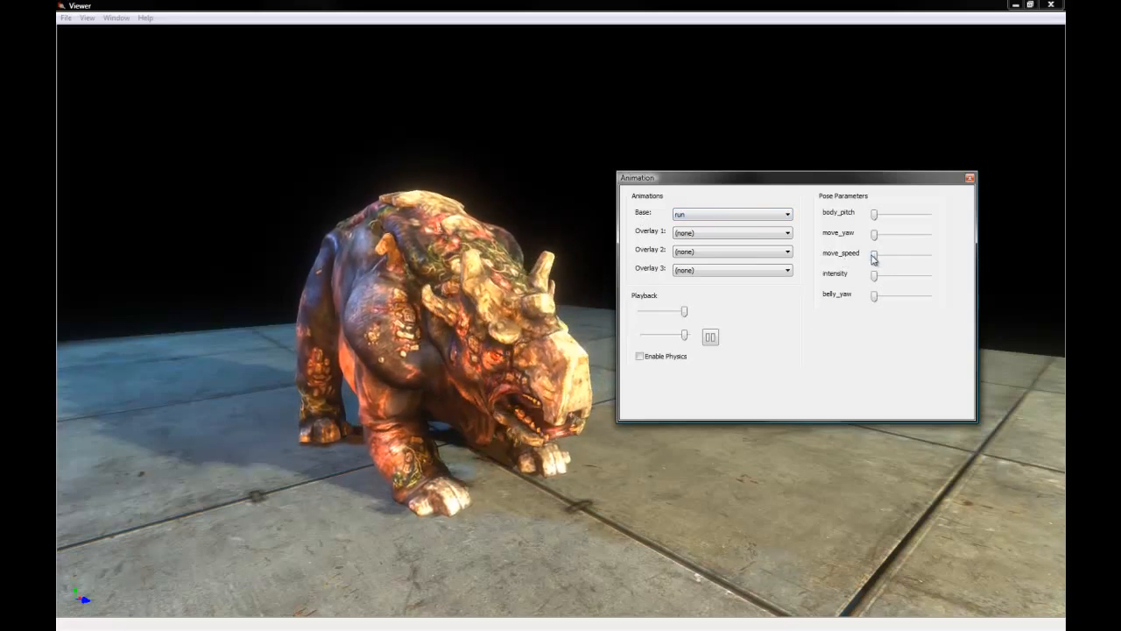
{"action": "left_click_drag", "start_coordinate": [874, 255], "coordinate": [943, 258]}
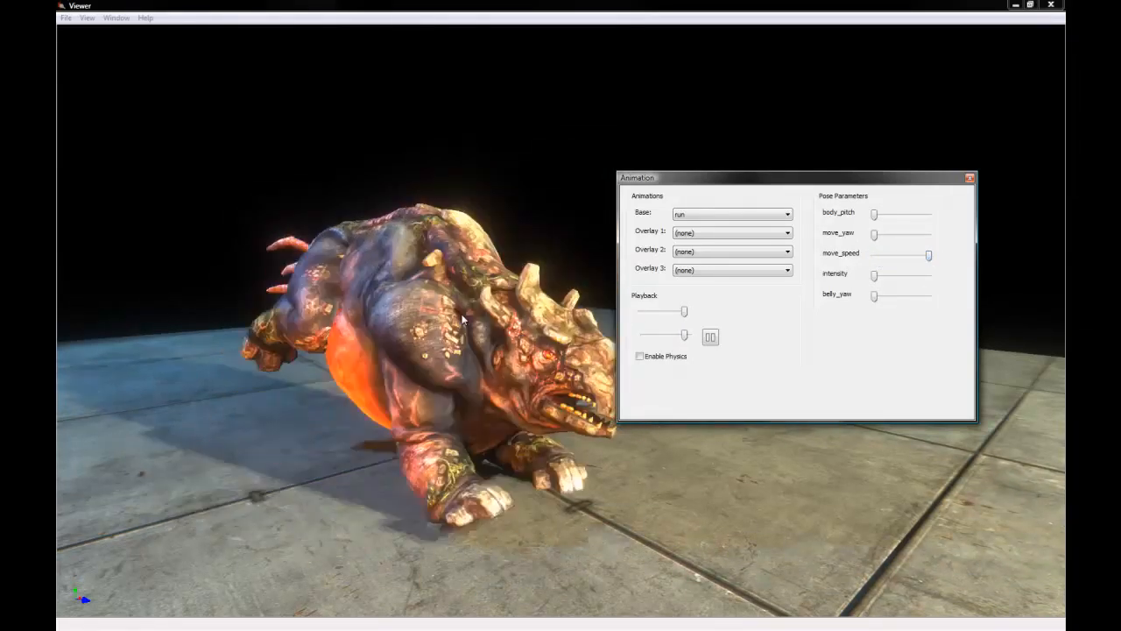
{"action": "mouse_move", "coordinate": [928, 256]}
{"action": "left_mouse_down"}
{"action": "mouse_move", "coordinate": [906, 259]}
{"action": "mouse_move", "coordinate": [884, 239]}
{"action": "left_mouse_up"}
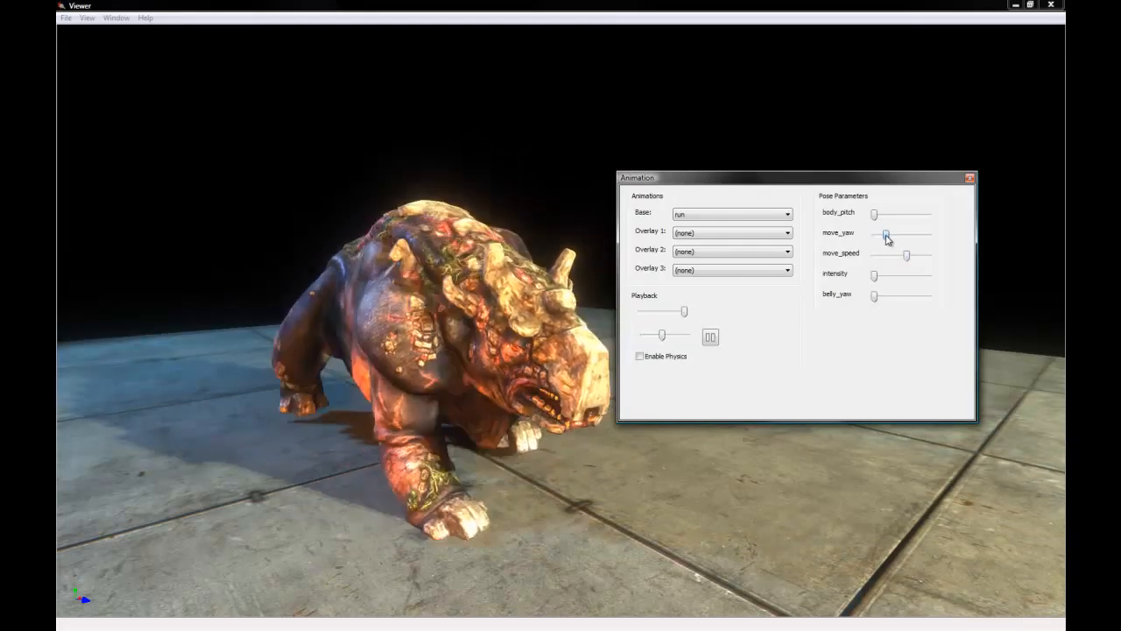
{"action": "mouse_move", "coordinate": [884, 240]}
{"action": "left_mouse_down"}
{"action": "mouse_move", "coordinate": [926, 238]}
{"action": "mouse_move", "coordinate": [874, 238]}
{"action": "mouse_move", "coordinate": [887, 241]}
{"action": "left_mouse_up"}
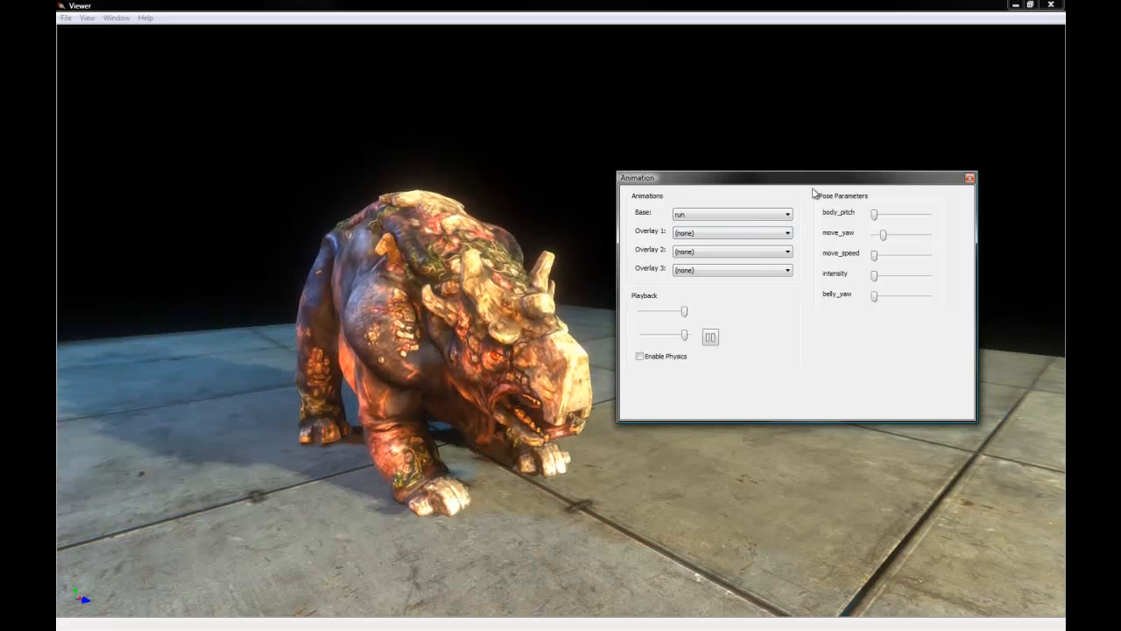
- Close the animation controls and preview the Gorge in the Albedo, Normals and Specular channels
{"action": "left_click", "coordinate": [970, 178]}
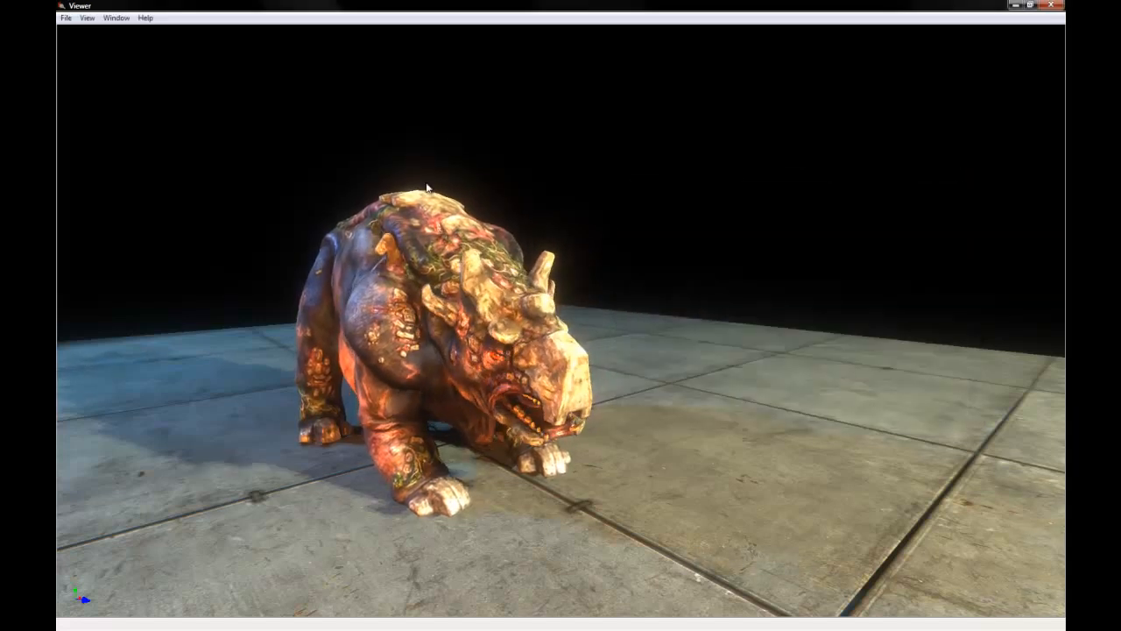
{"action": "left_click_drag", "start_coordinate": [426, 187], "coordinate": [363, 94]}
{"action": "left_click", "coordinate": [88, 18]}
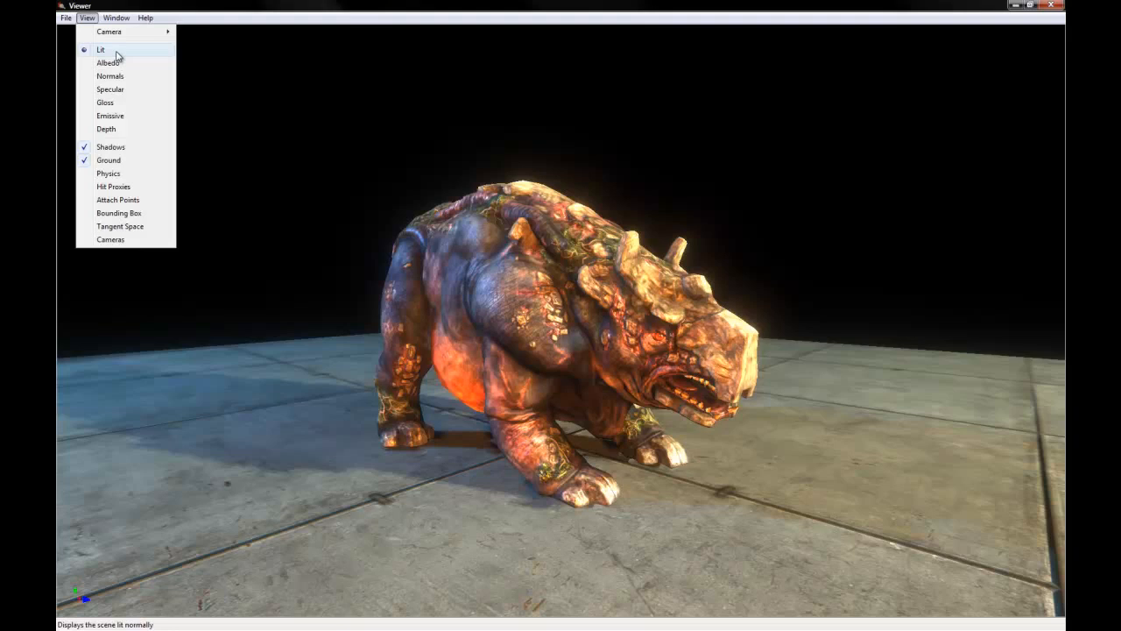
{"action": "left_click", "coordinate": [115, 68]}
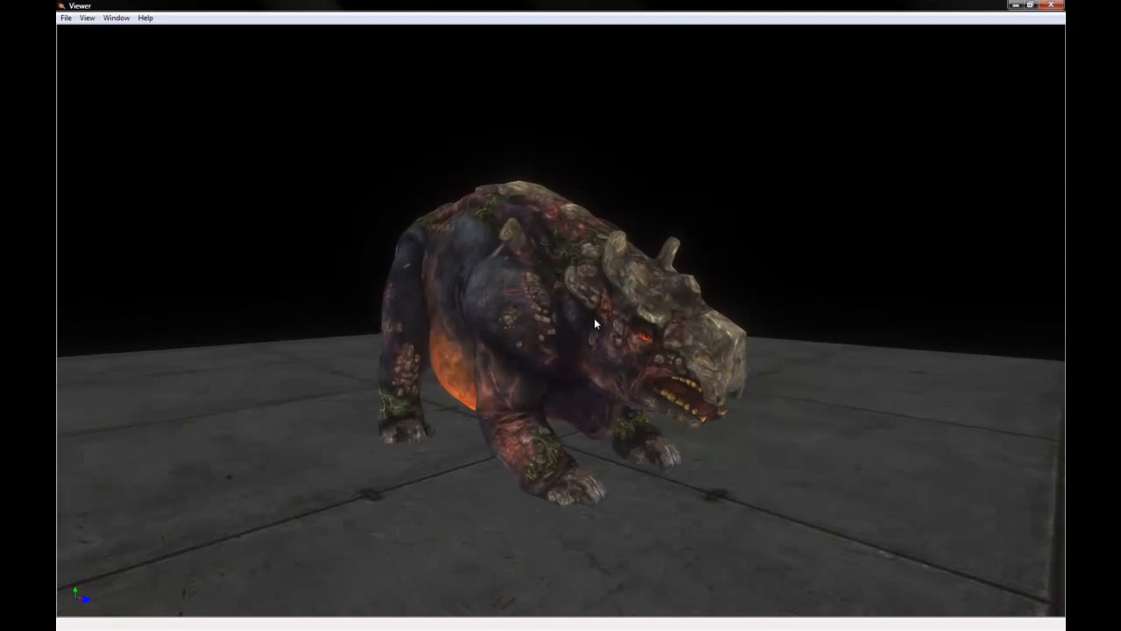
{"action": "left_click", "coordinate": [88, 17]}
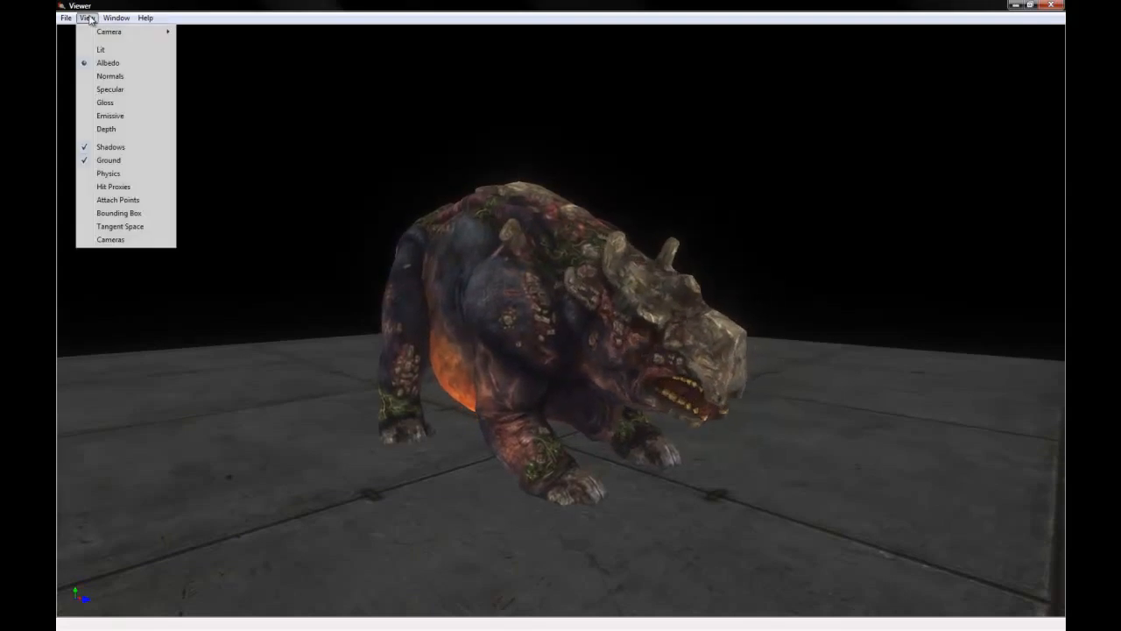
{"action": "left_click", "coordinate": [109, 76]}
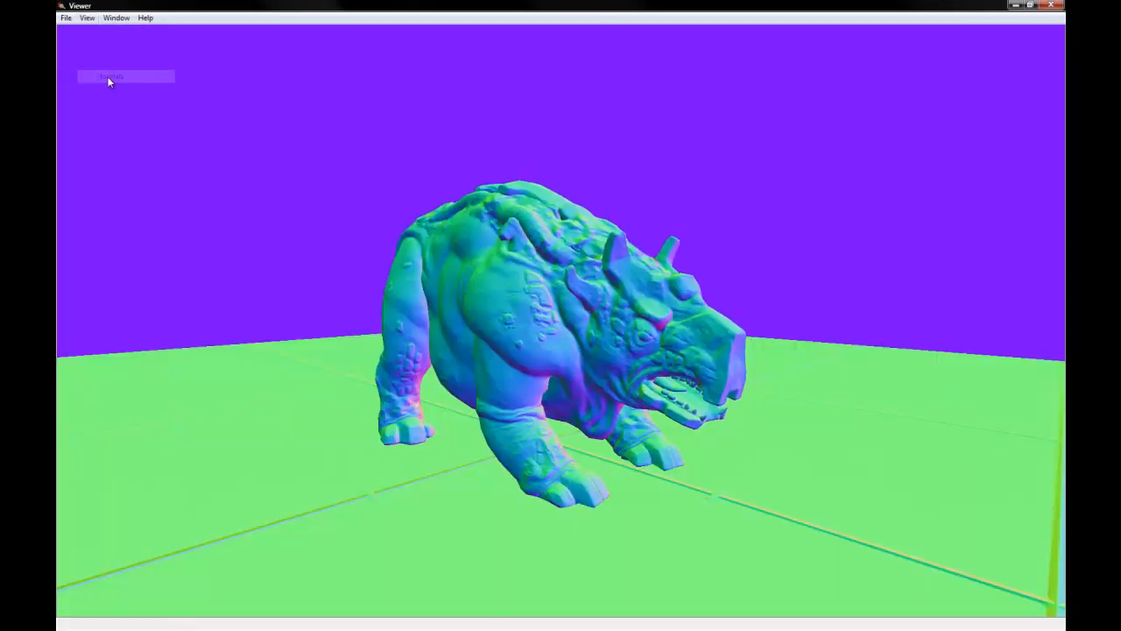
{"action": "left_click", "coordinate": [87, 18]}
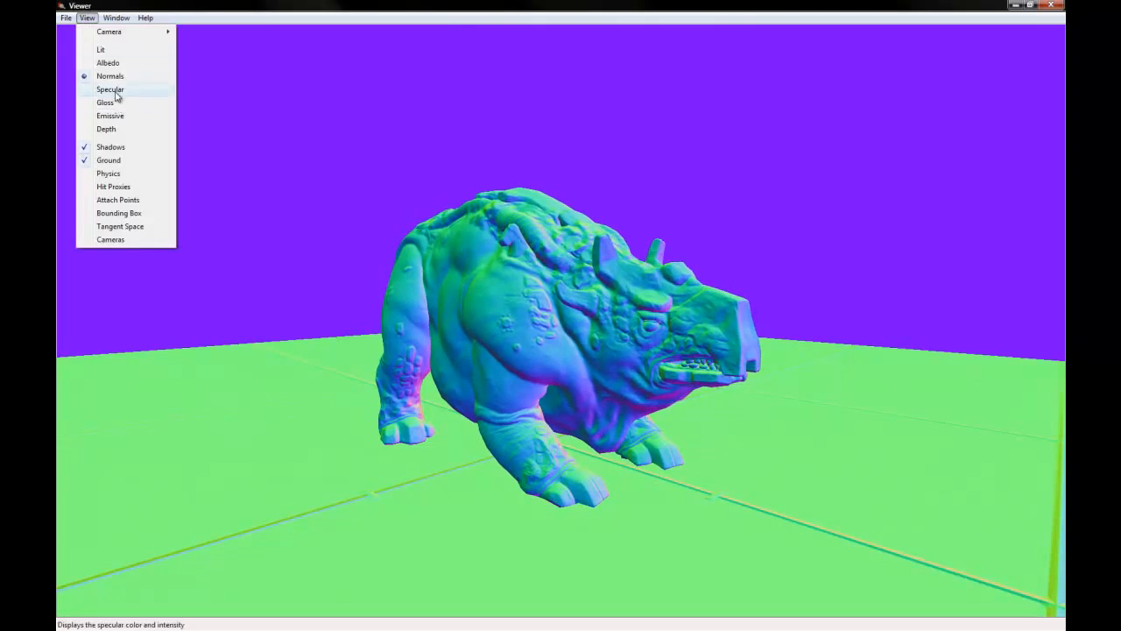
{"action": "left_click", "coordinate": [110, 89]}
- Preview the Gorge in the Gloss and Emissive channels
{"action": "left_click", "coordinate": [88, 18]}
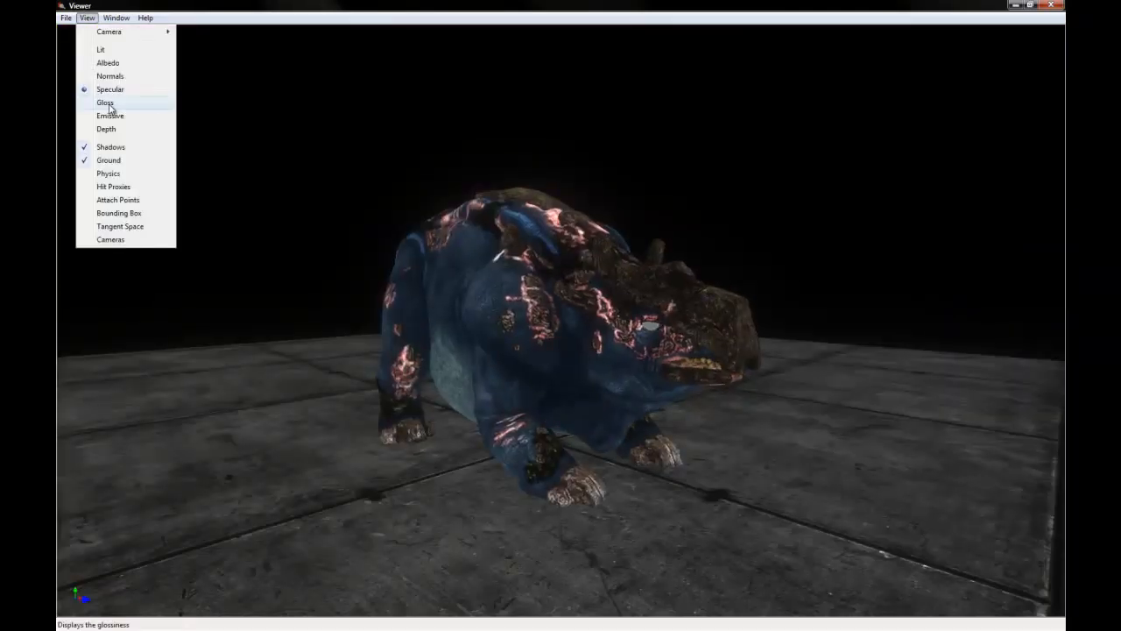
{"action": "left_click", "coordinate": [109, 103]}
{"action": "left_click", "coordinate": [88, 17]}
{"action": "left_click", "coordinate": [110, 116]}
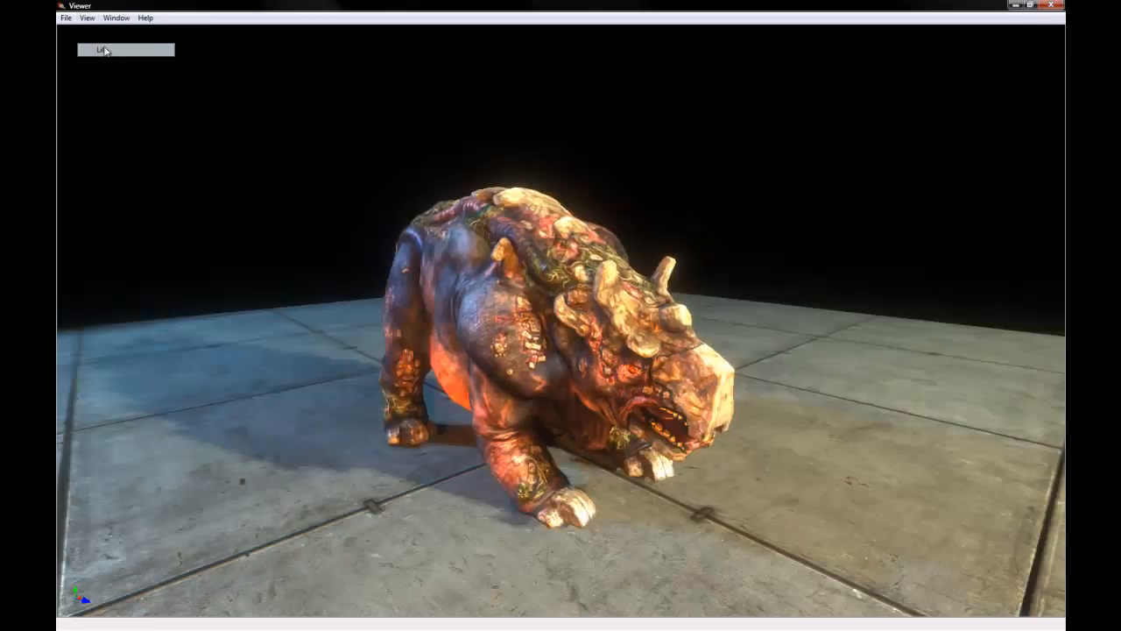
- Return to Lit shading and switch off Shadows and the Ground floor
{"action": "left_click", "coordinate": [88, 17]}
{"action": "left_click", "coordinate": [127, 146]}
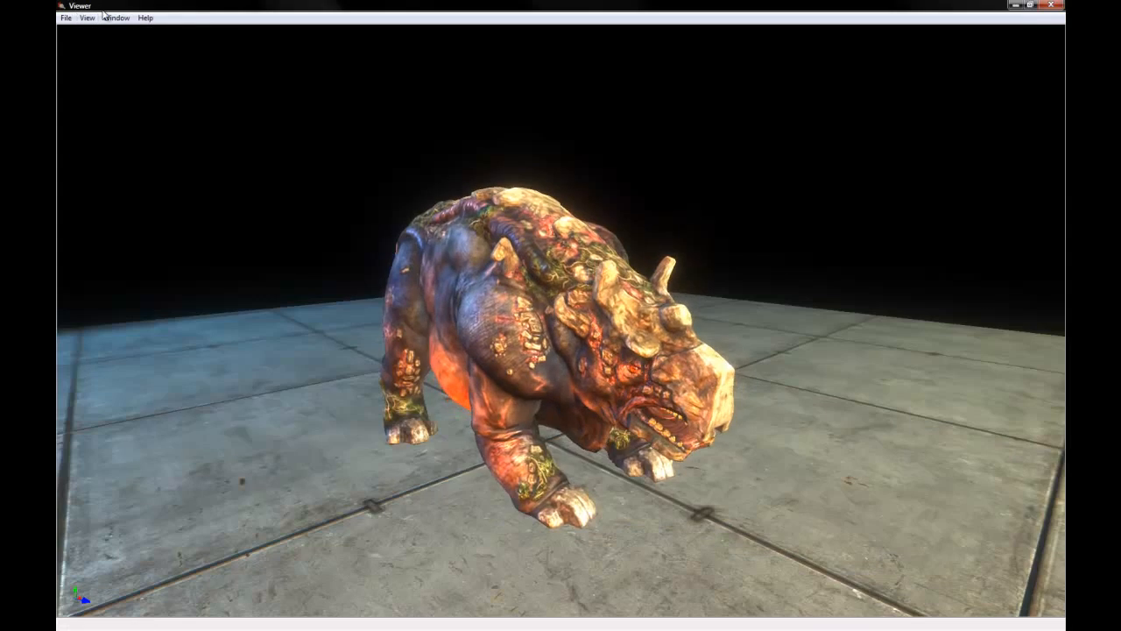
{"action": "left_click", "coordinate": [87, 18]}
{"action": "left_click", "coordinate": [109, 160]}
{"action": "left_click", "coordinate": [90, 18]}
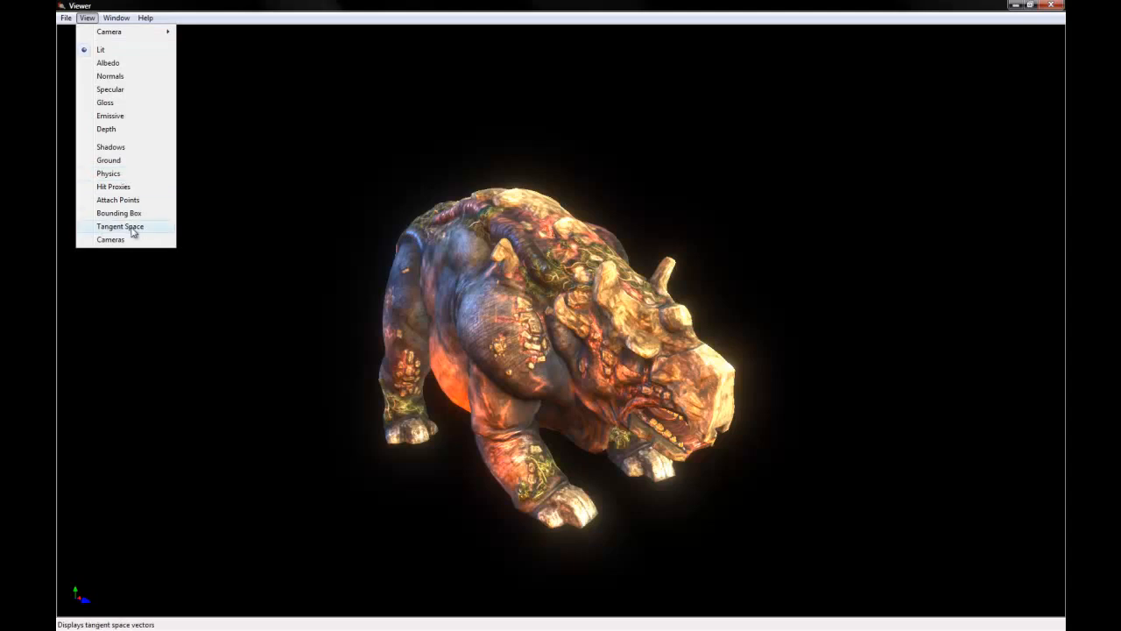
{"action": "mouse_move", "coordinate": [116, 17]}
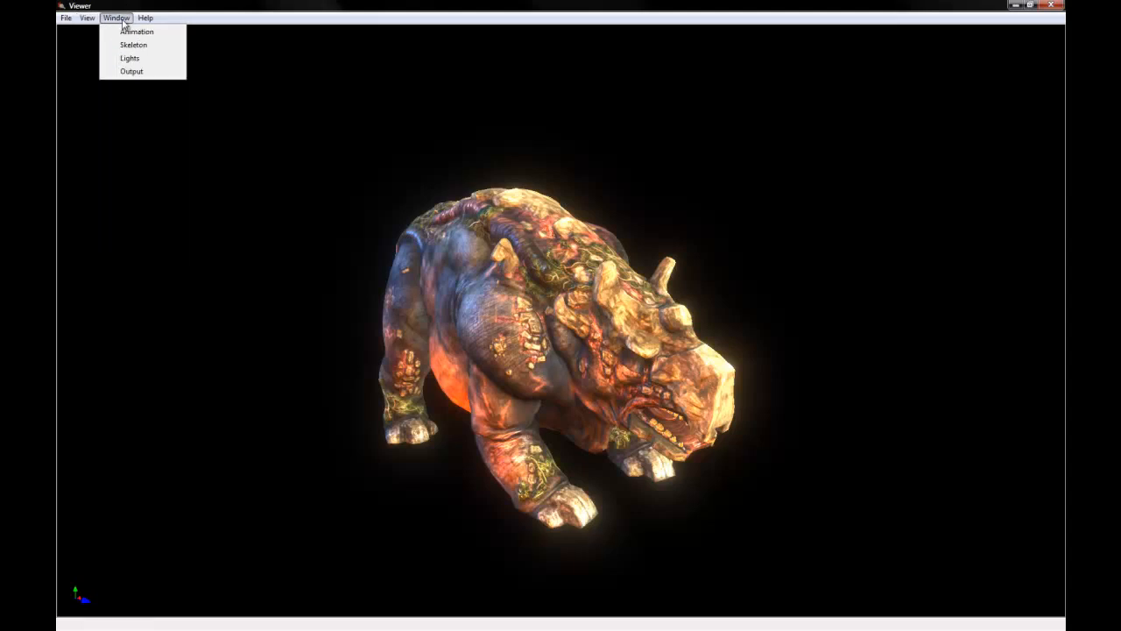
- Show the Skeleton panel and browse the bone list from GorgeRoot down to TailEnd02
{"action": "left_click", "coordinate": [127, 38]}
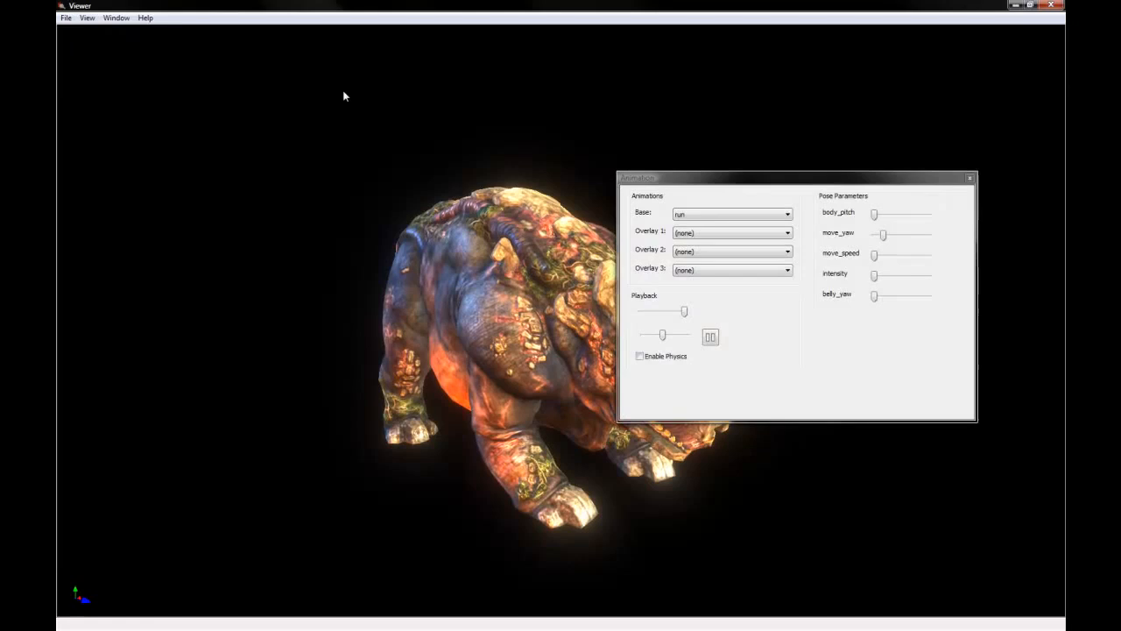
{"action": "left_click", "coordinate": [116, 18]}
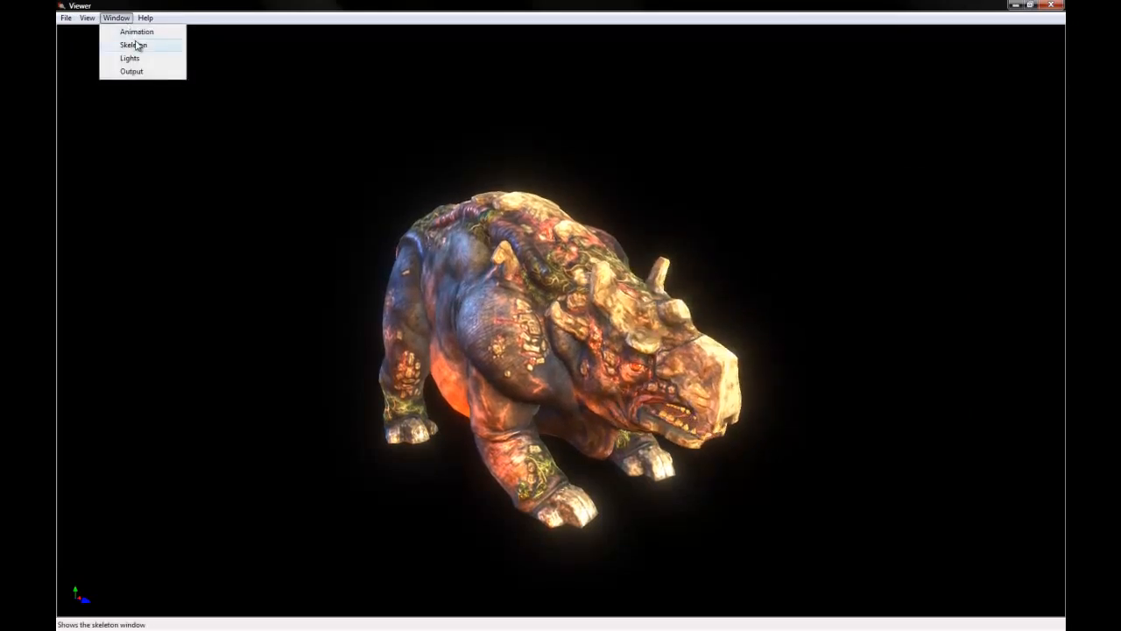
{"action": "left_click", "coordinate": [131, 44]}
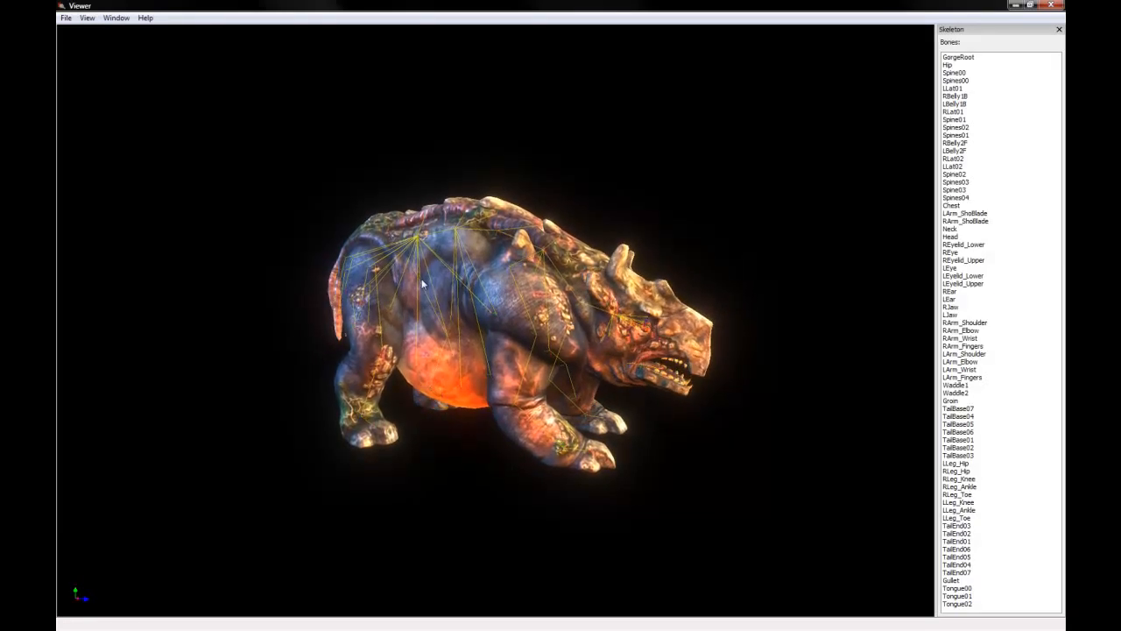
{"action": "mouse_move", "coordinate": [959, 60]}
{"action": "left_mouse_down"}
{"action": "mouse_move", "coordinate": [965, 537]}
{"action": "mouse_move", "coordinate": [954, 62]}
{"action": "left_mouse_up"}
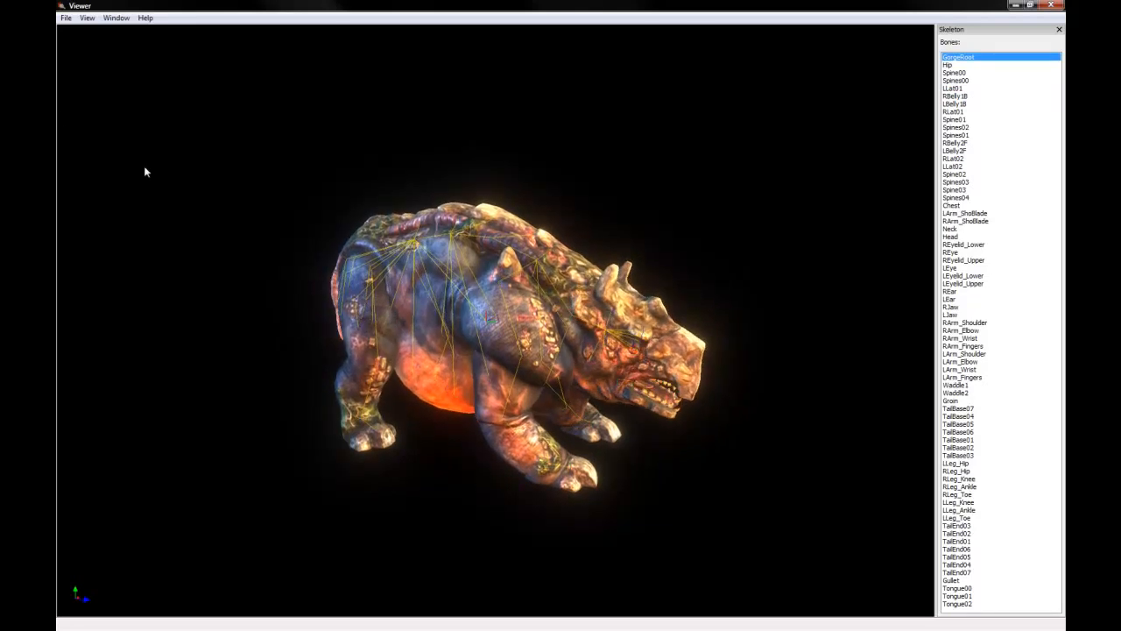
- Close the Skeleton panel and show the Gorge's attach points, revealing the Head point
{"action": "left_click", "coordinate": [1058, 29]}
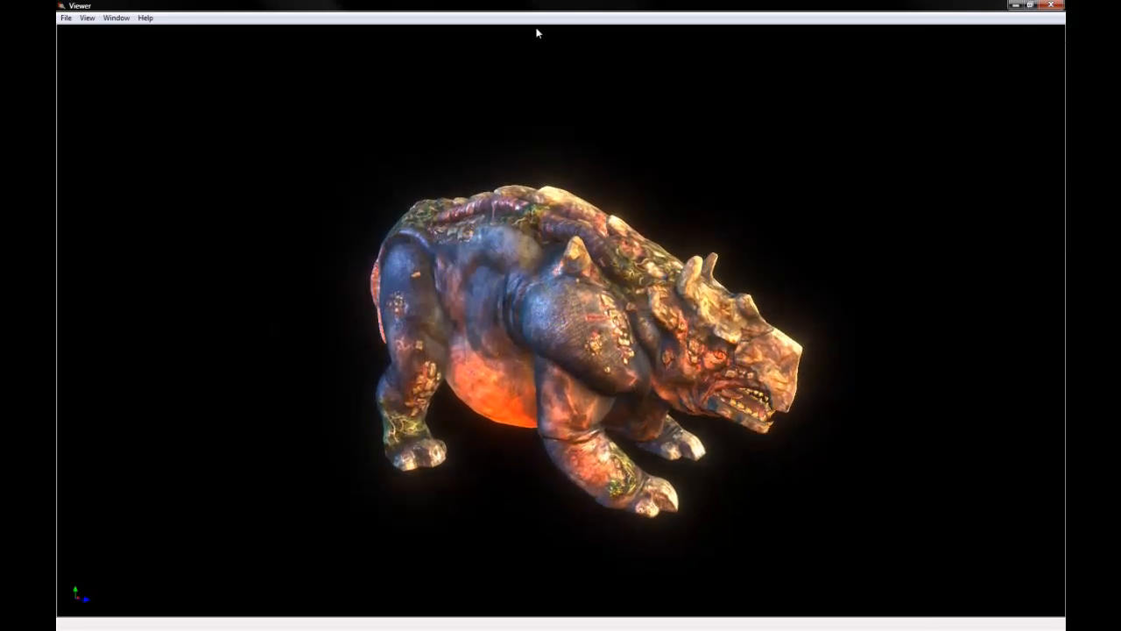
{"action": "left_click", "coordinate": [87, 17]}
{"action": "left_click", "coordinate": [102, 202]}
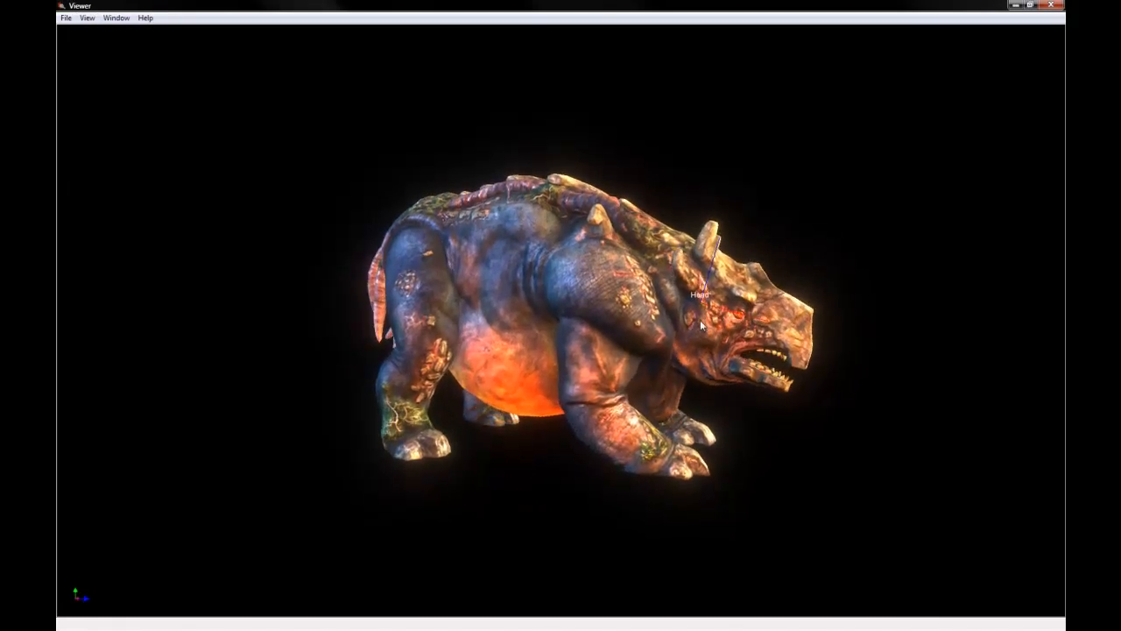
- View the creature's back, then hide the attach points again
{"action": "left_click_drag", "start_coordinate": [700, 319], "coordinate": [531, 326]}
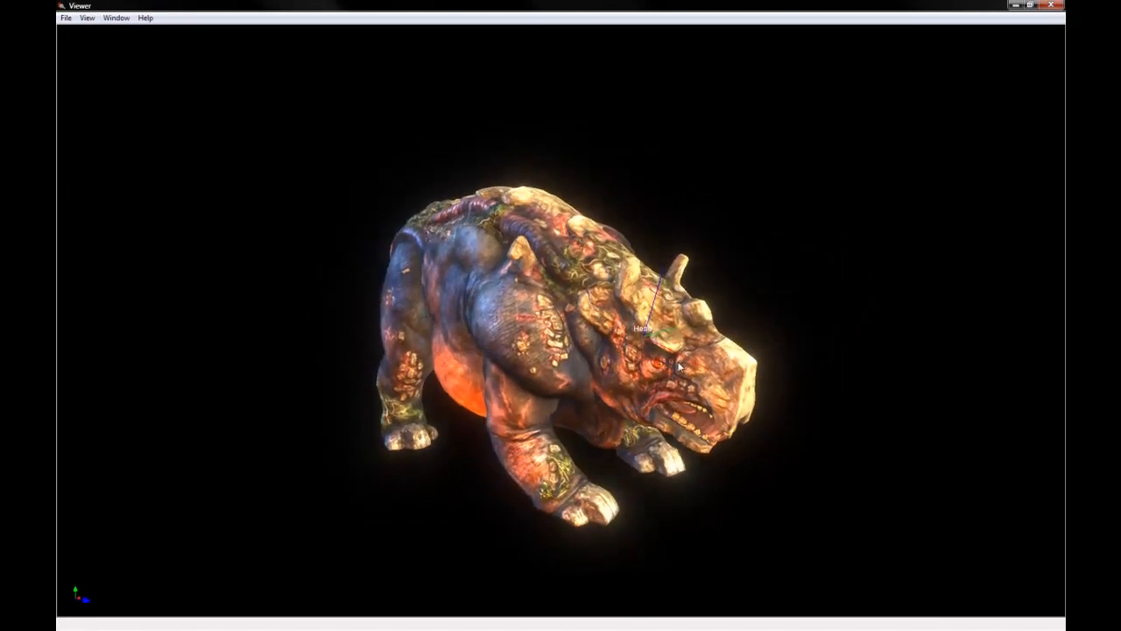
{"action": "left_click", "coordinate": [87, 17]}
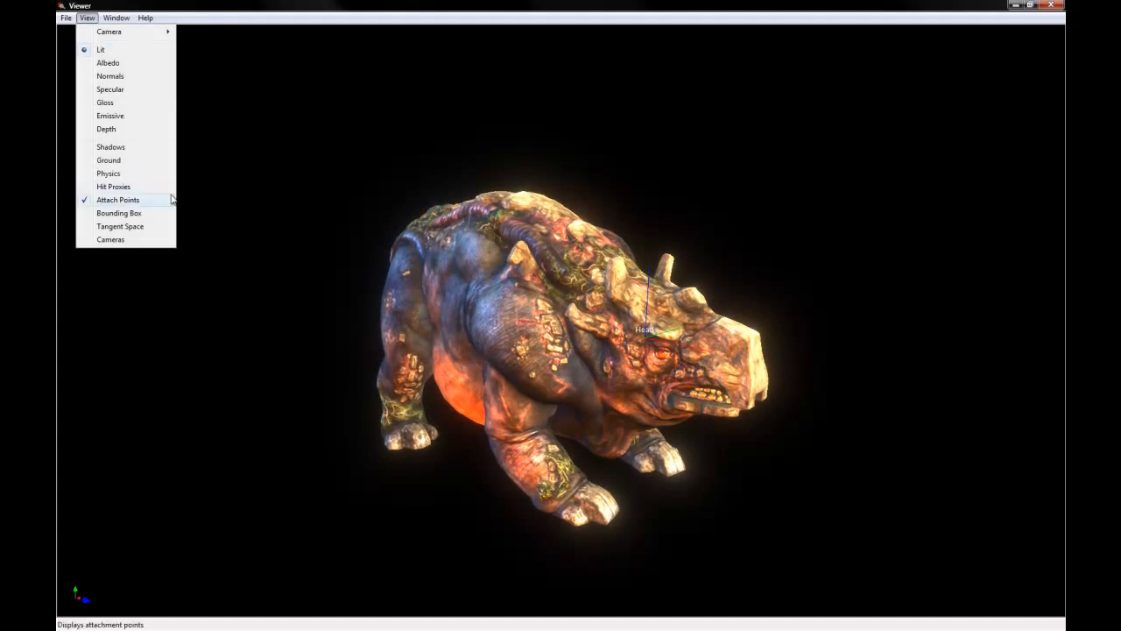
{"action": "left_click", "coordinate": [114, 201]}
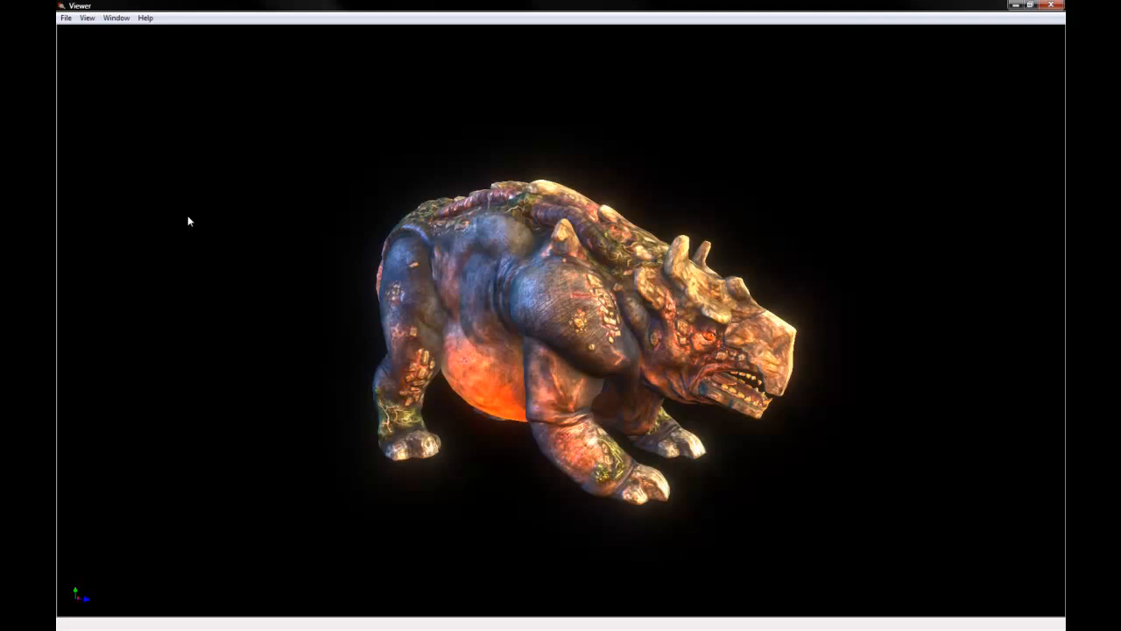